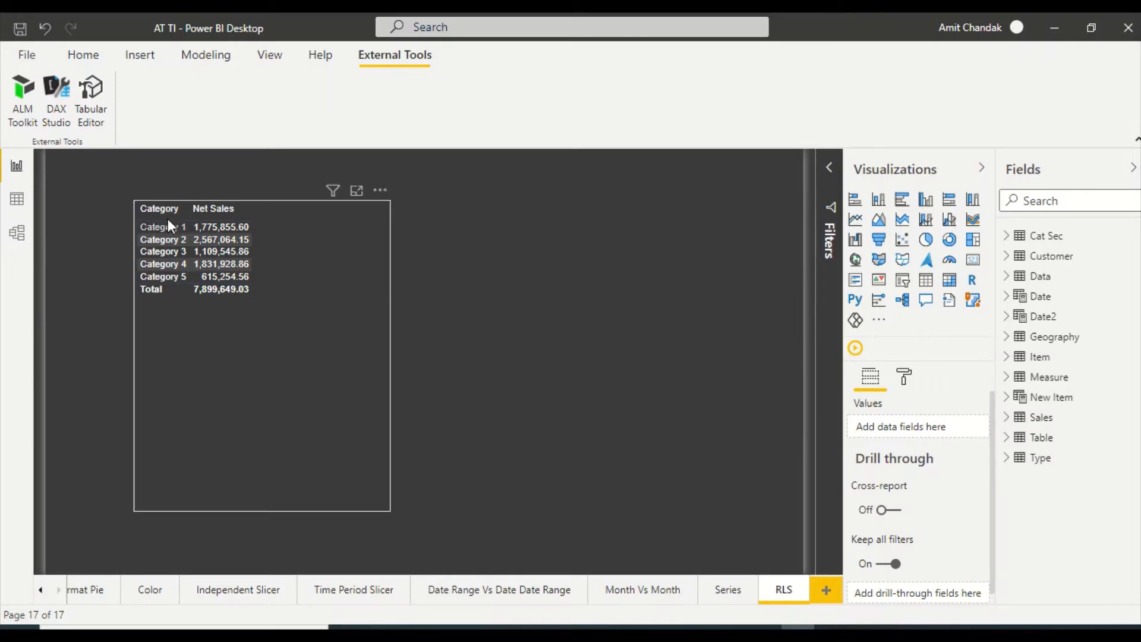
pyautogui.click(23, 101)
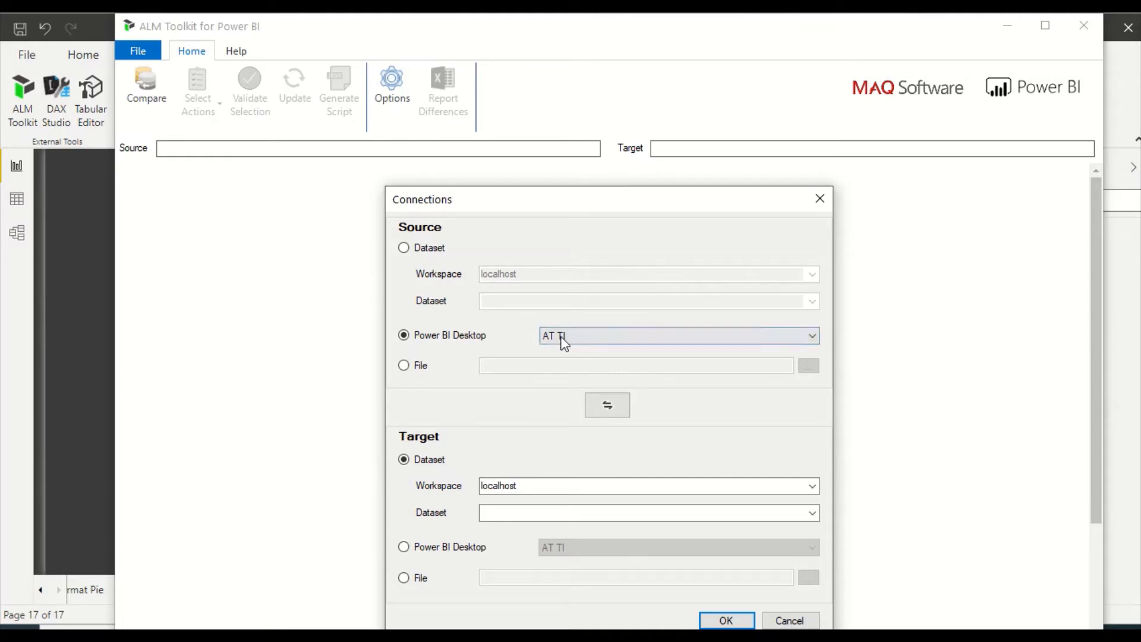
pyautogui.click(416, 547)
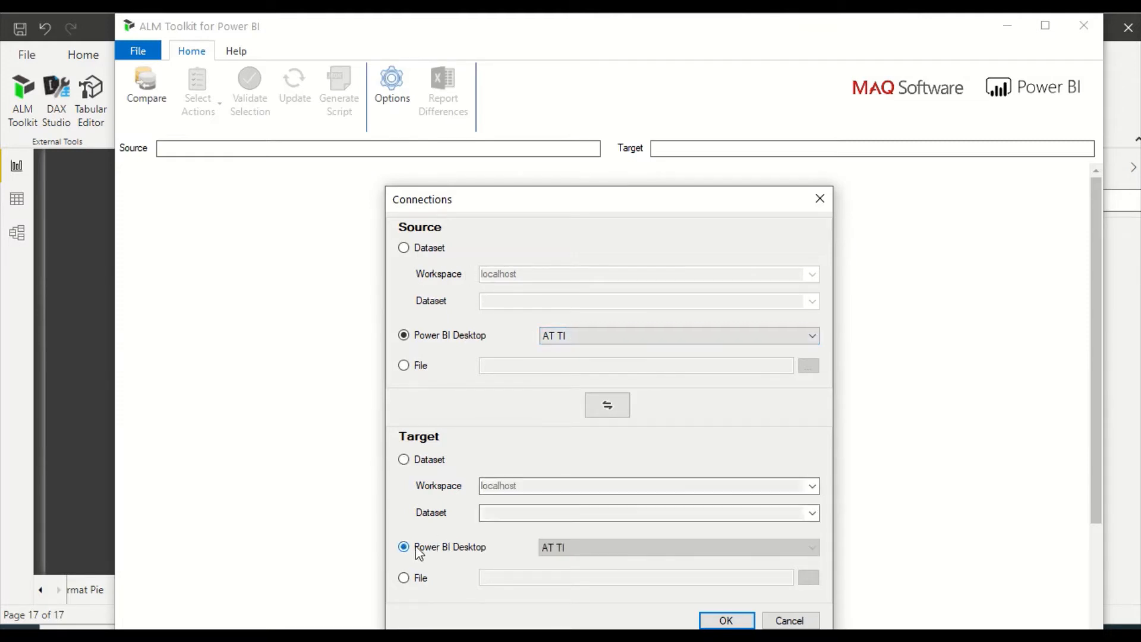
pyautogui.click(579, 545)
pyautogui.click(579, 545)
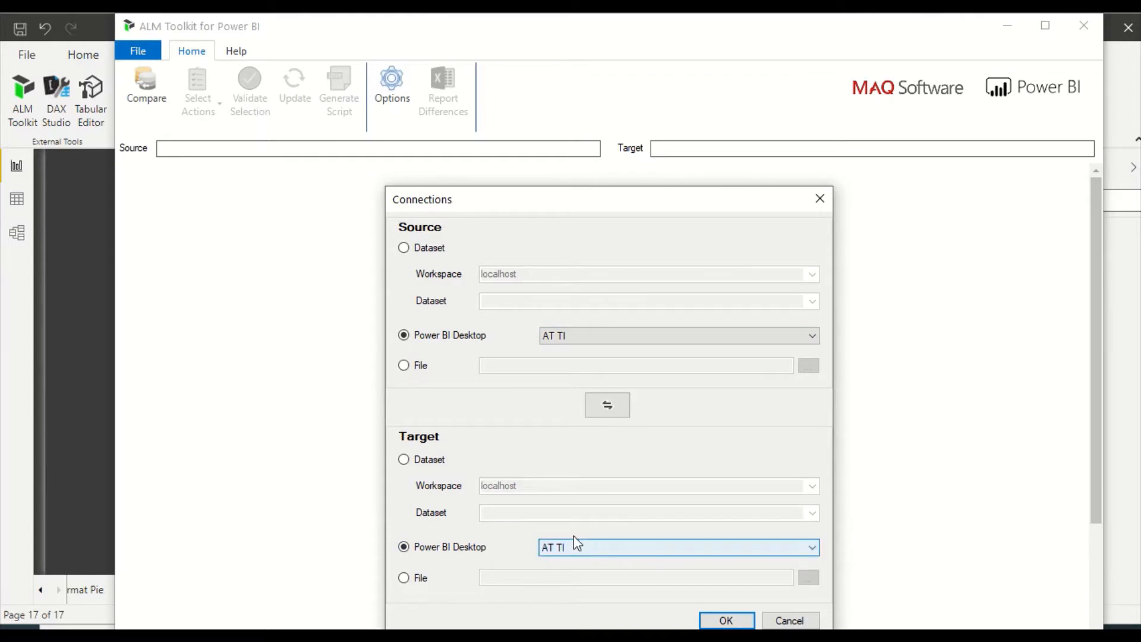
pyautogui.click(404, 578)
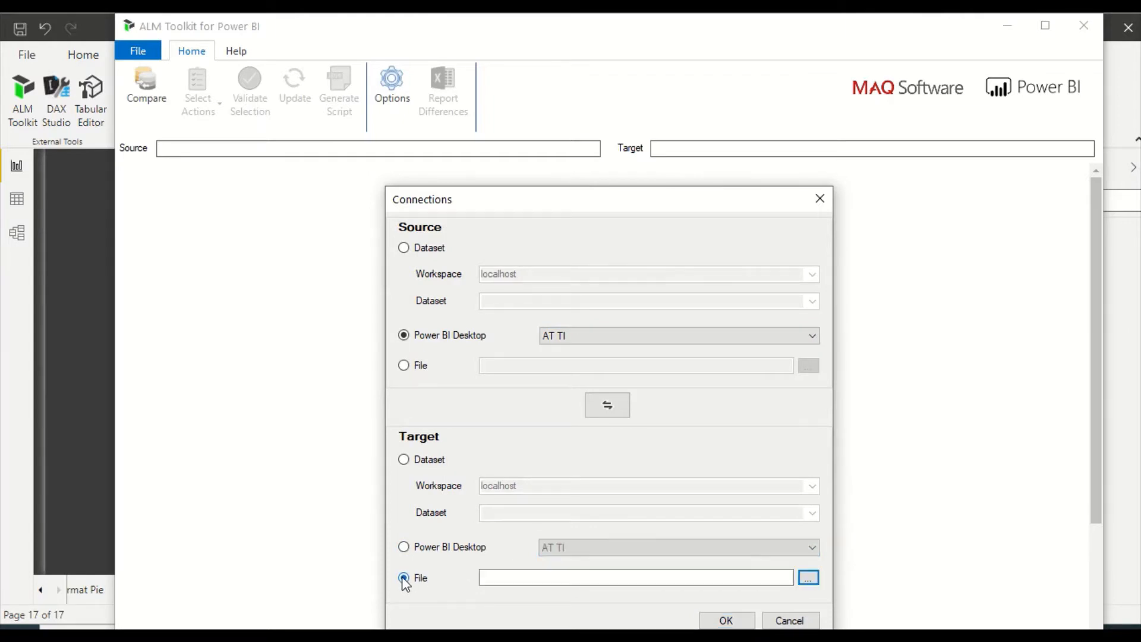
pyautogui.click(806, 579)
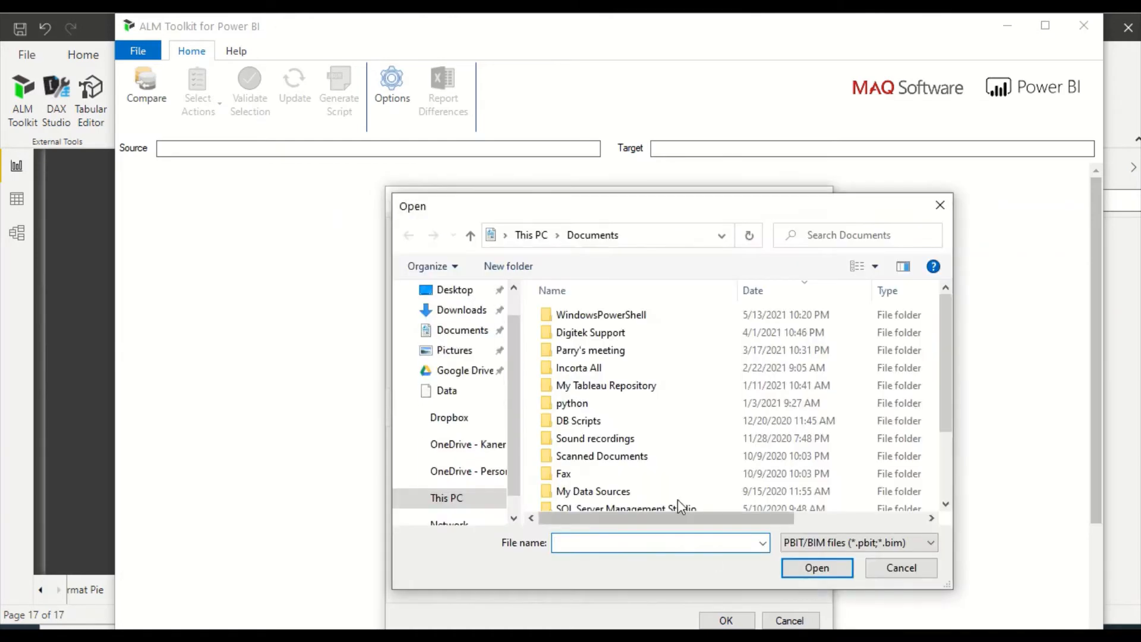
pyautogui.click(819, 545)
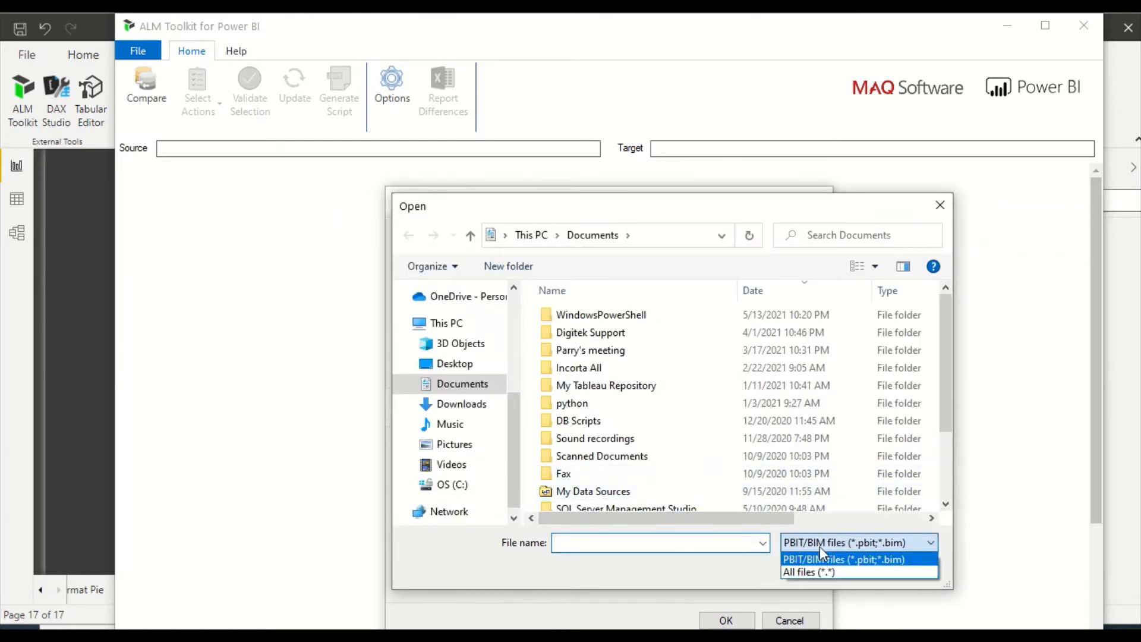
pyautogui.click(723, 570)
pyautogui.click(892, 571)
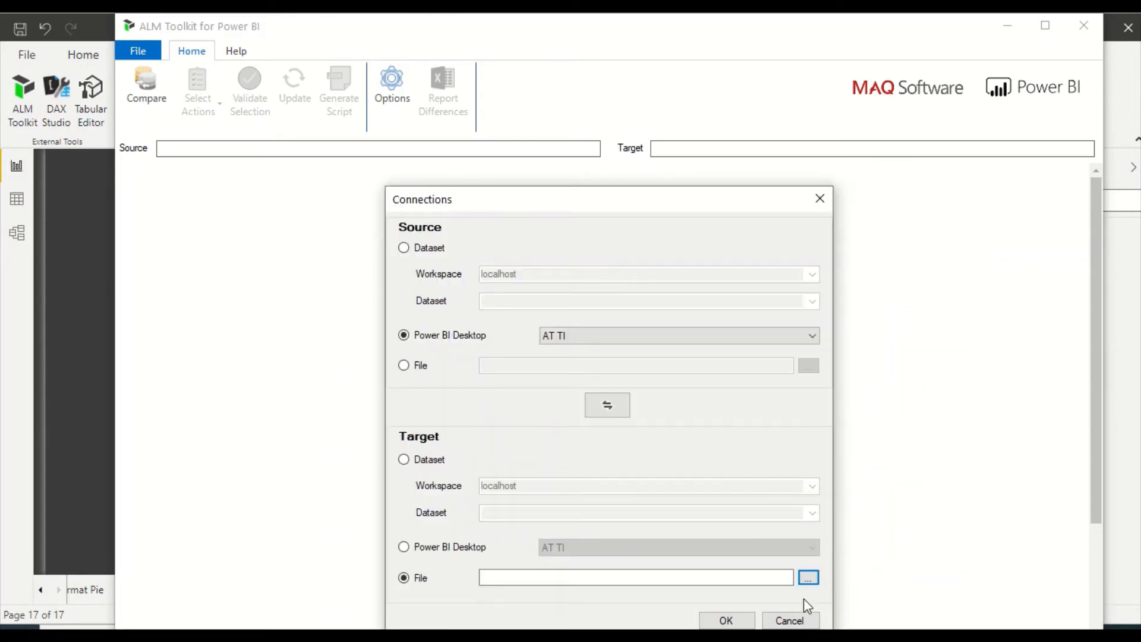
pyautogui.click(790, 621)
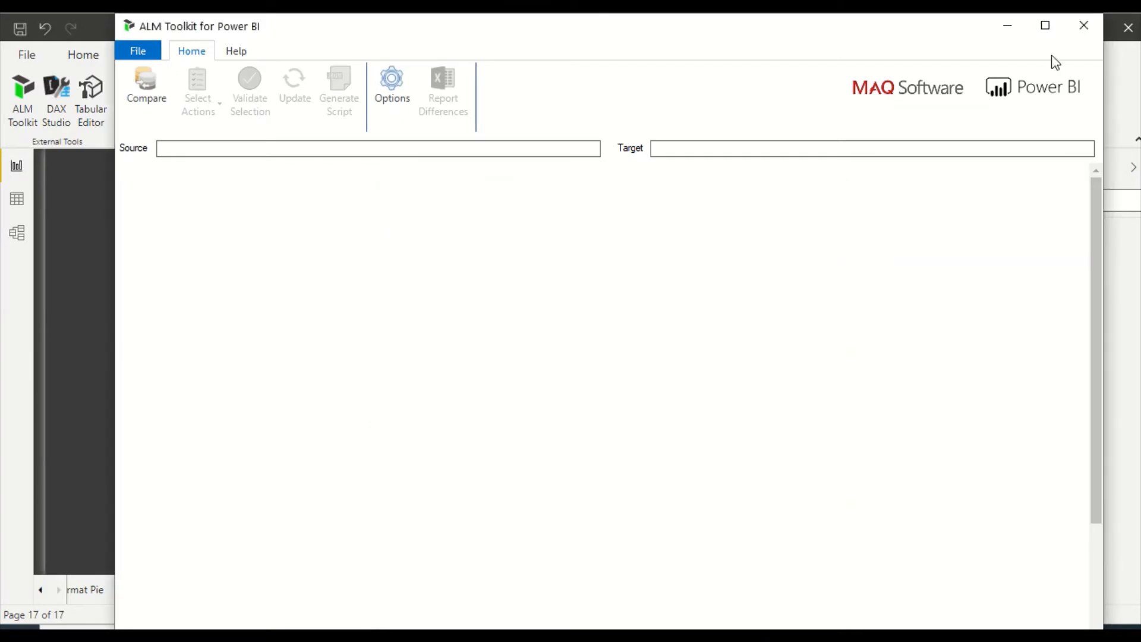
pyautogui.click(1079, 37)
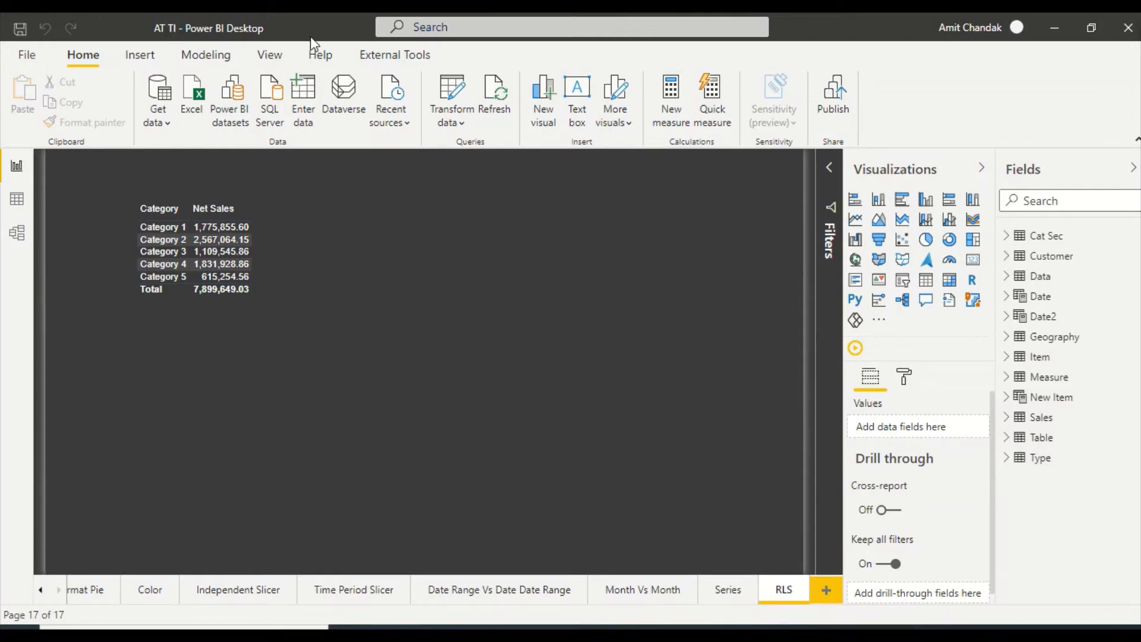
# Launch ALM Toolkit from the AT TI report and choose the open AT TI ALM file as the Power BI Desktop target
pyautogui.click(396, 55)
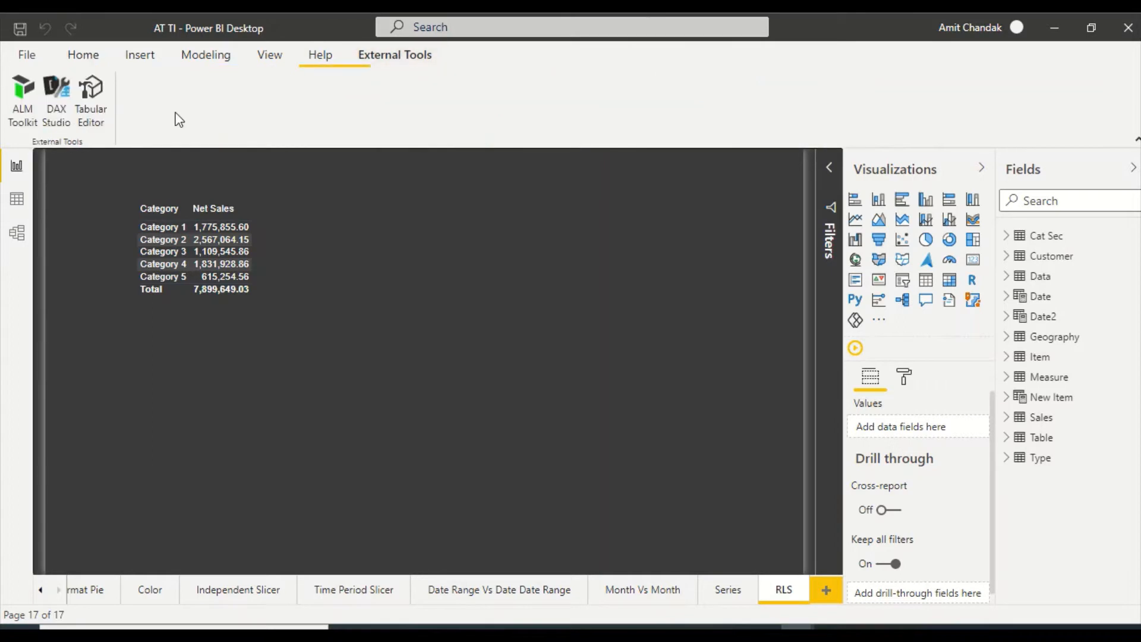
pyautogui.click(28, 104)
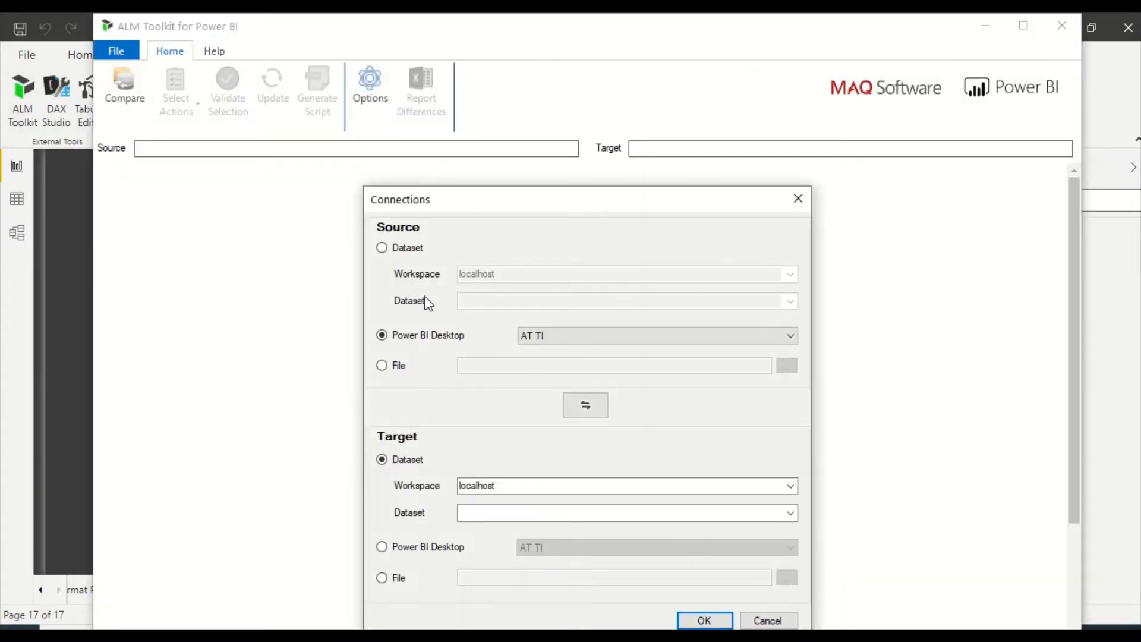
pyautogui.click(387, 547)
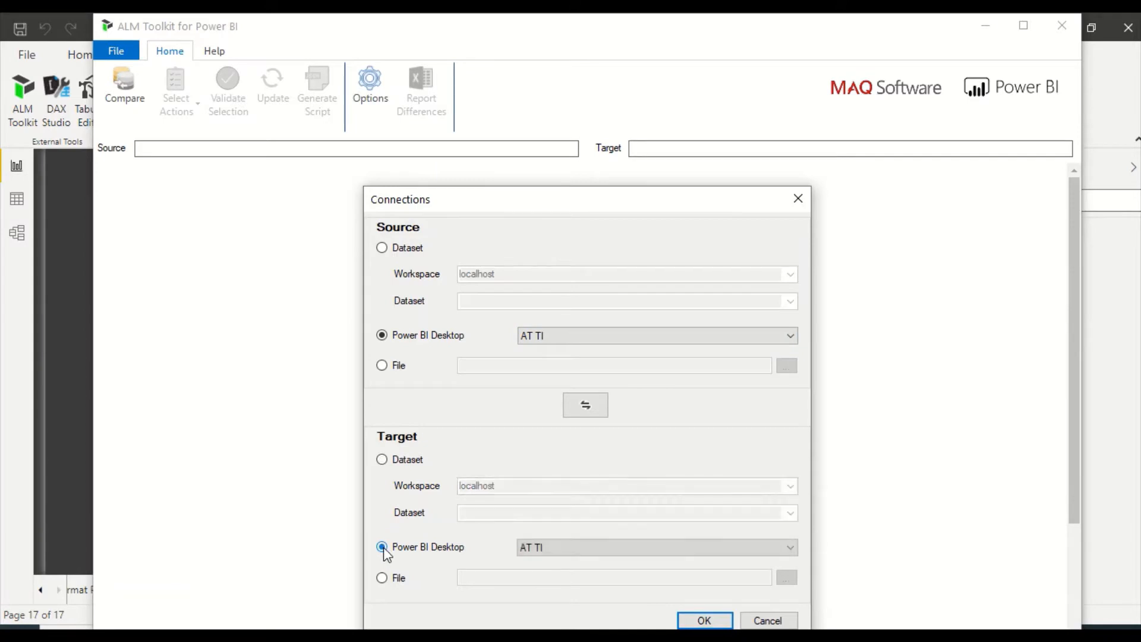
pyautogui.click(561, 556)
pyautogui.click(555, 565)
pyautogui.click(554, 556)
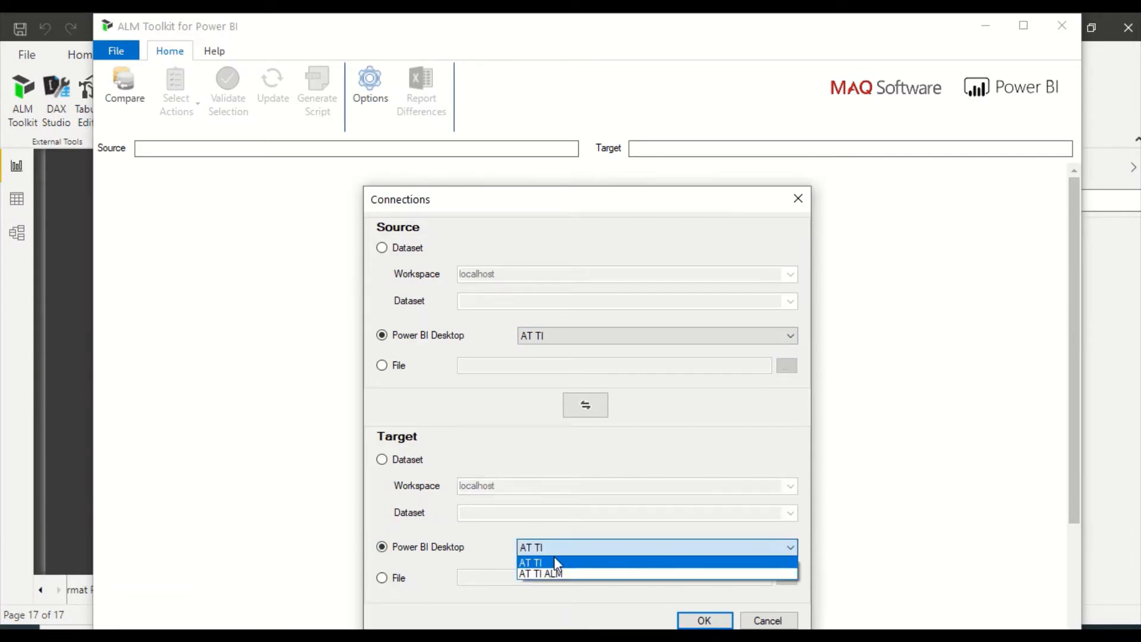
pyautogui.click(547, 574)
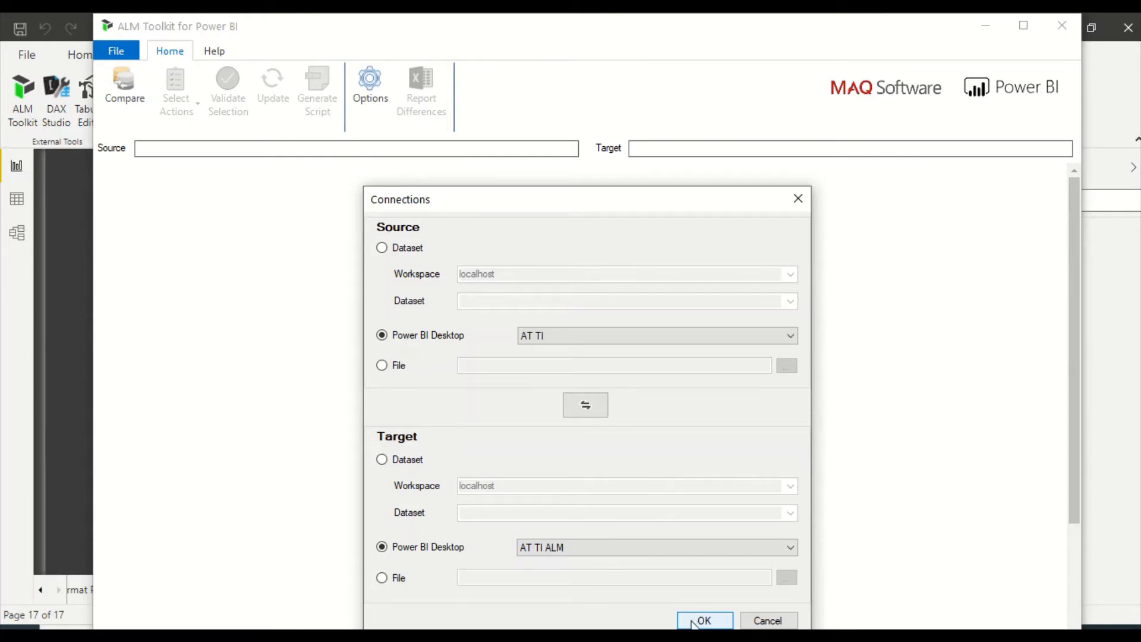
pyautogui.click(382, 460)
pyautogui.click(790, 486)
pyautogui.click(790, 488)
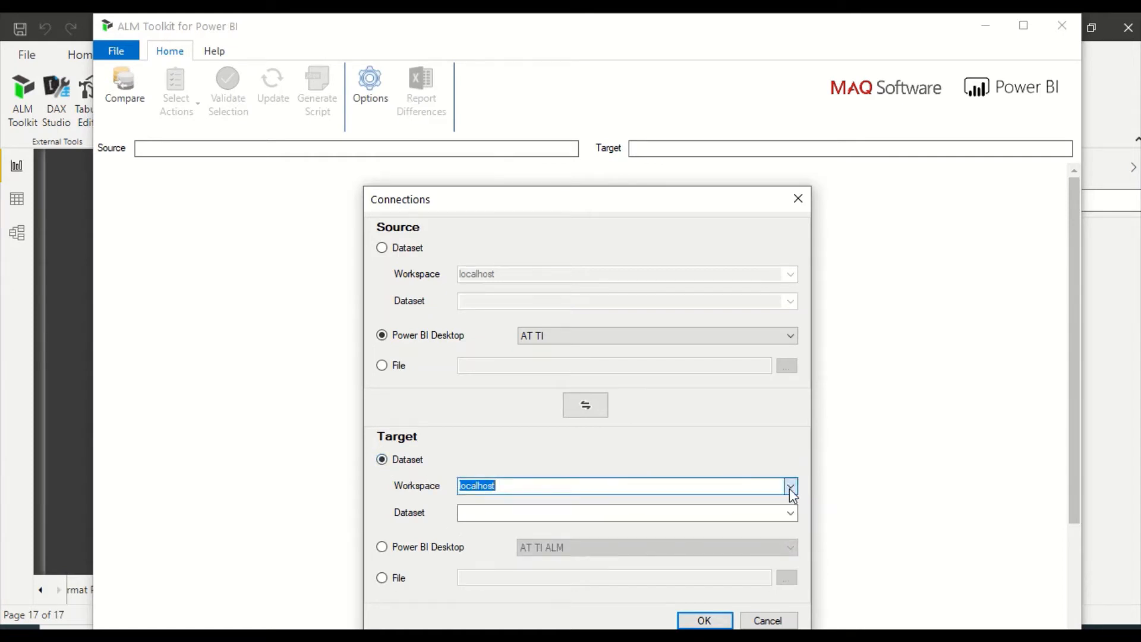
pyautogui.click(382, 547)
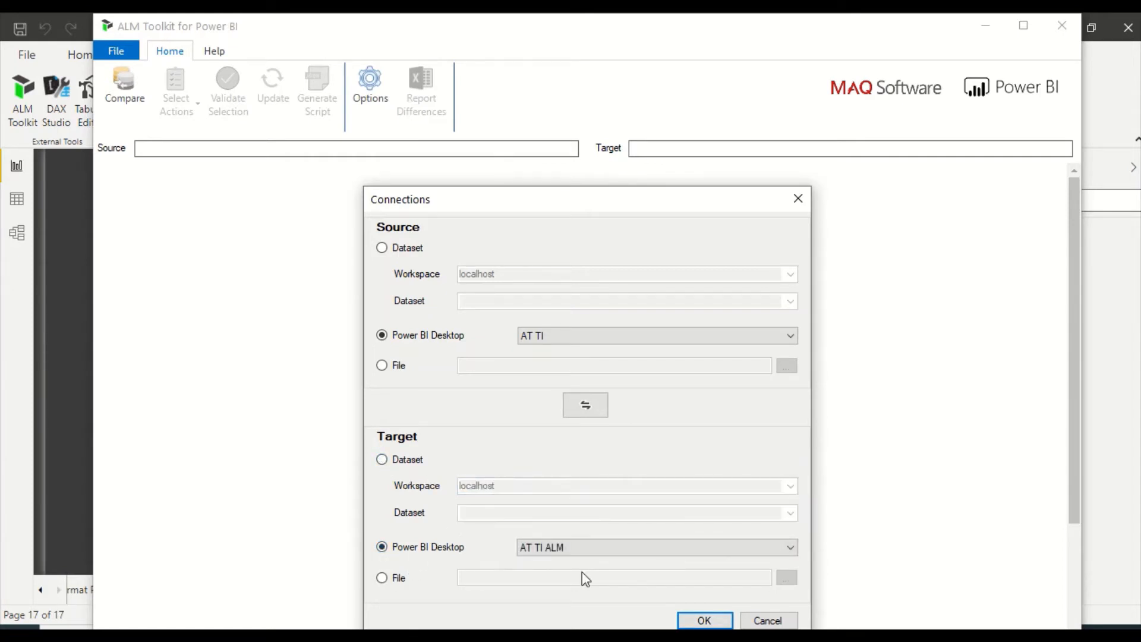
# Compare AT TI with AT TI ALM and hide the skip objects with the same definition
pyautogui.click(699, 620)
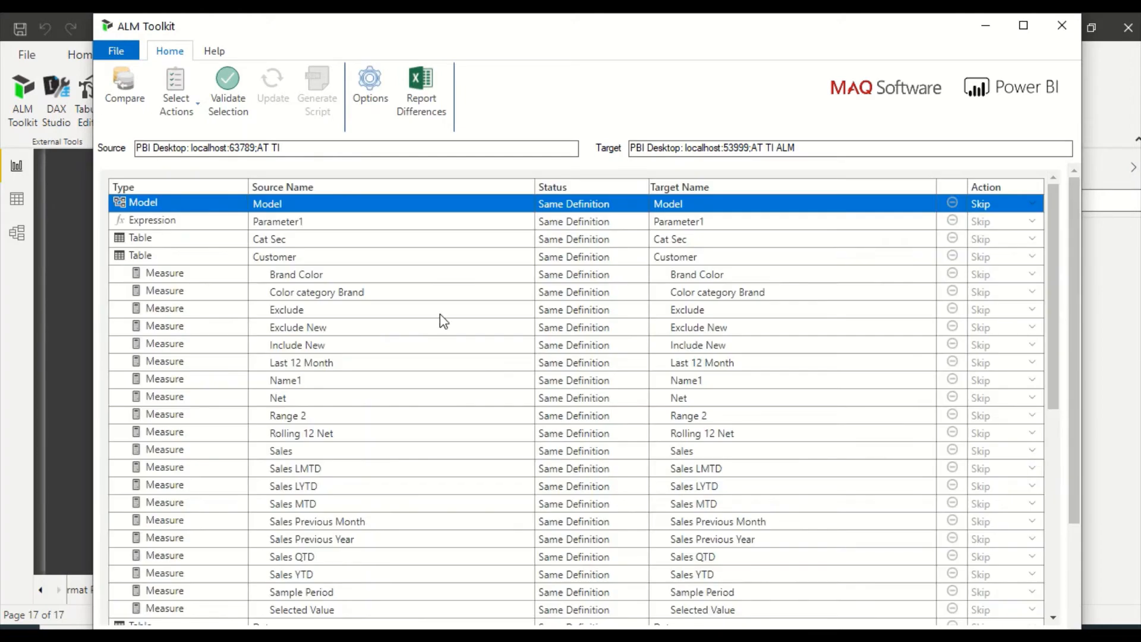
pyautogui.scroll(-10, 573, 351)
pyautogui.scroll(-10, 609, 347)
pyautogui.scroll(10, 609, 347)
pyautogui.click(196, 107)
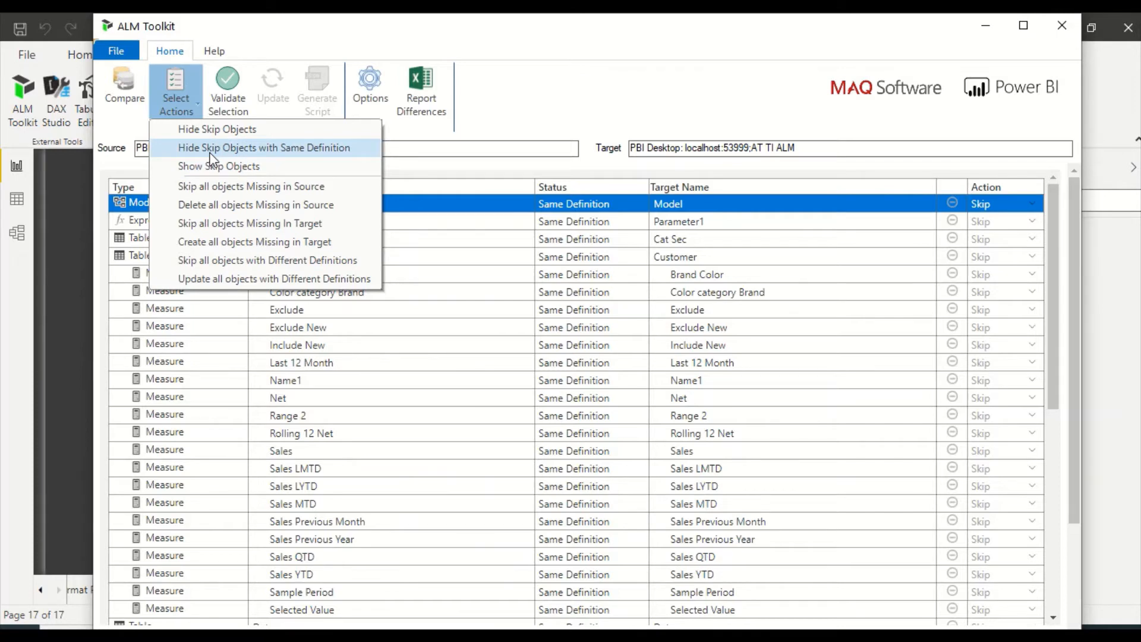
pyautogui.click(227, 158)
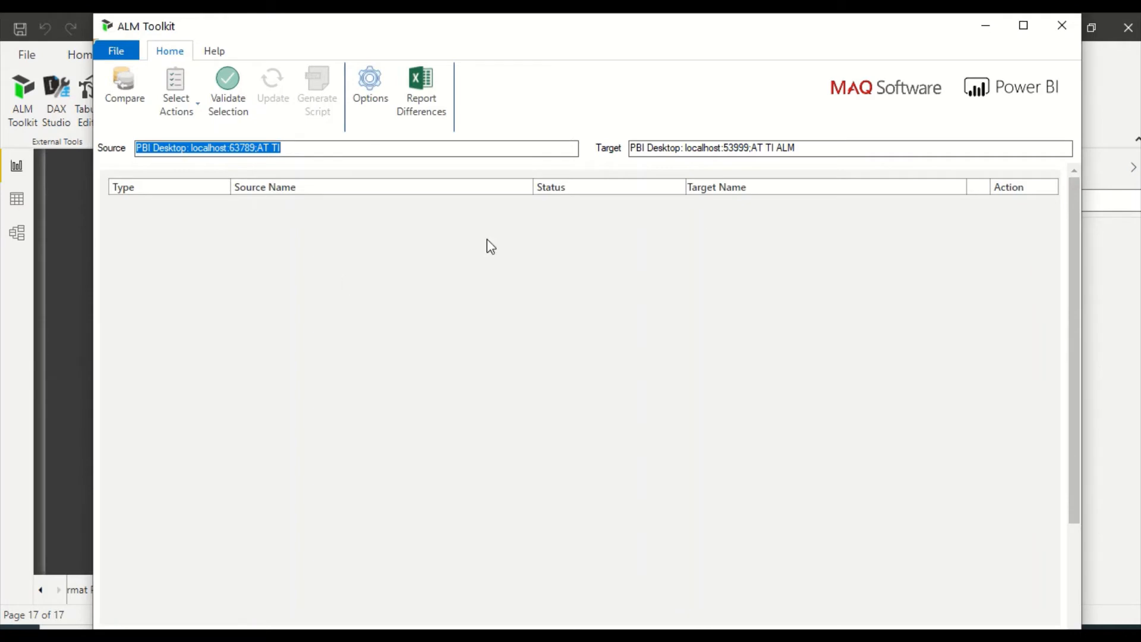
# Switch back to Power BI Desktop and add a new measure named Net 80 to the Measure table
pyautogui.click(986, 27)
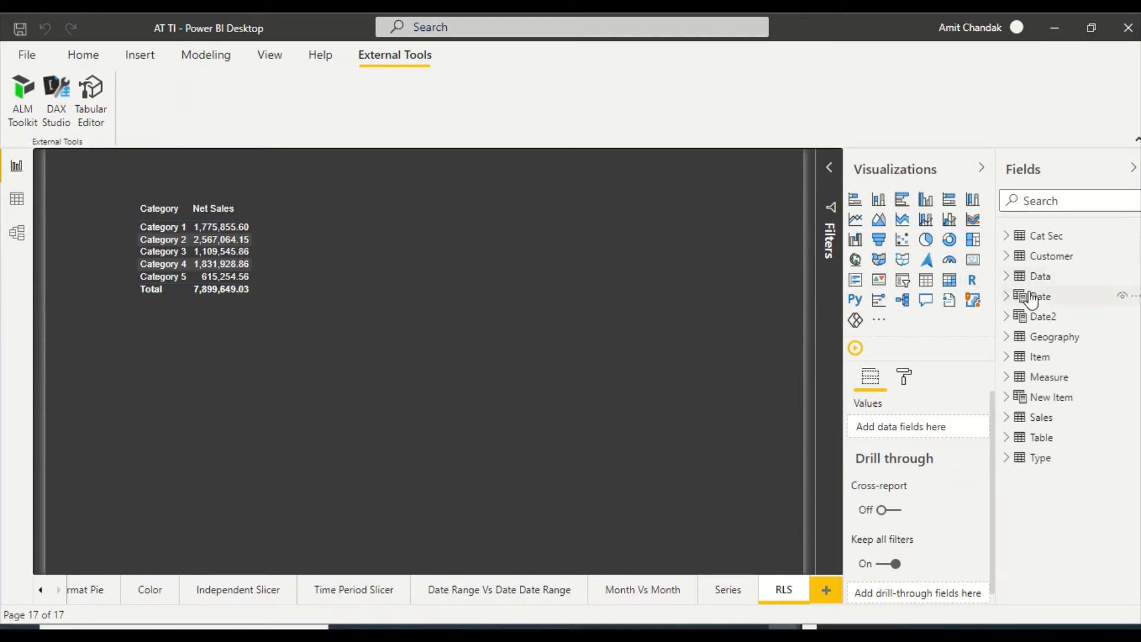
pyautogui.click(1008, 379)
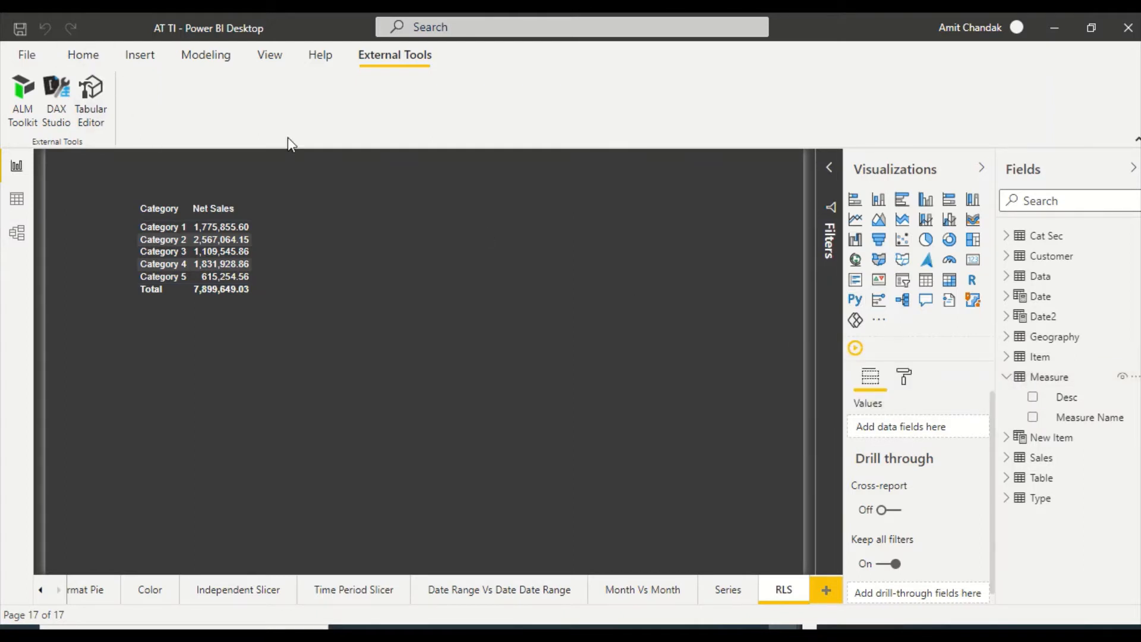
pyautogui.click(1067, 385)
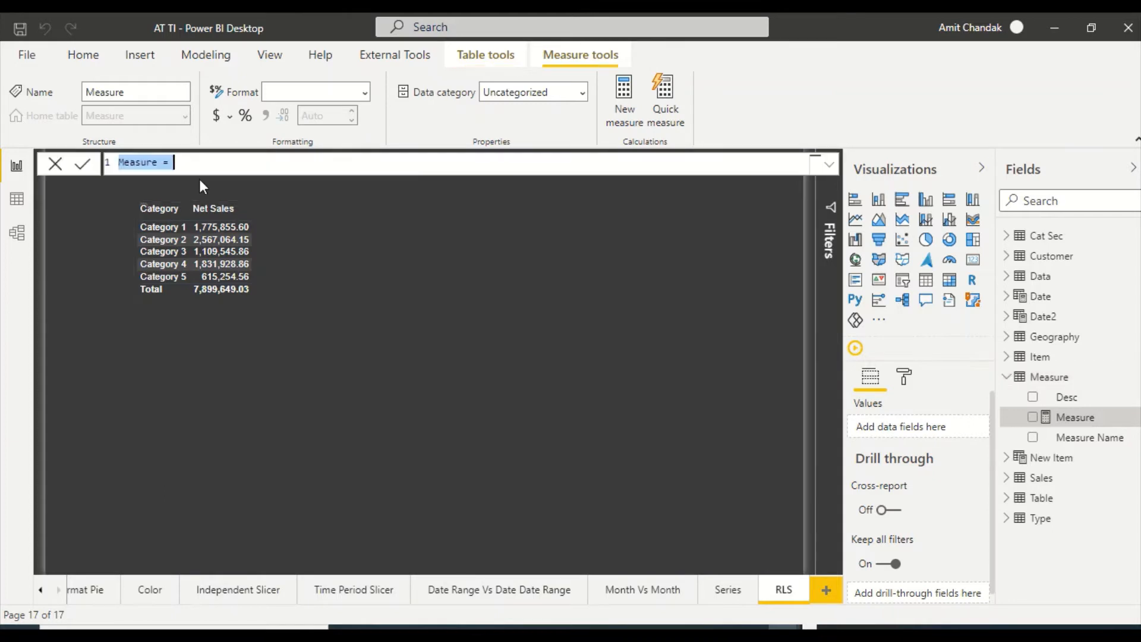
pyautogui.doubleClick(142, 162)
pyautogui.write('Ne')
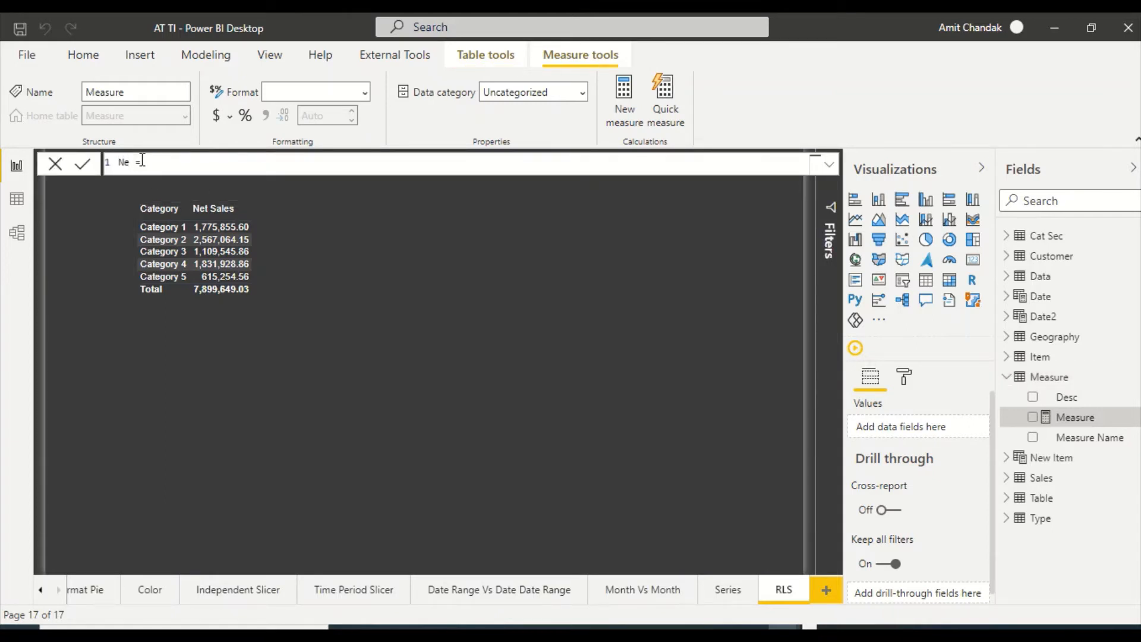
pyautogui.write('t 80')
pyautogui.press('End')
# Define the Net 80 measure as sum(Sales[Net Sales]) *.8 and commit the formula
pyautogui.write('sum(')
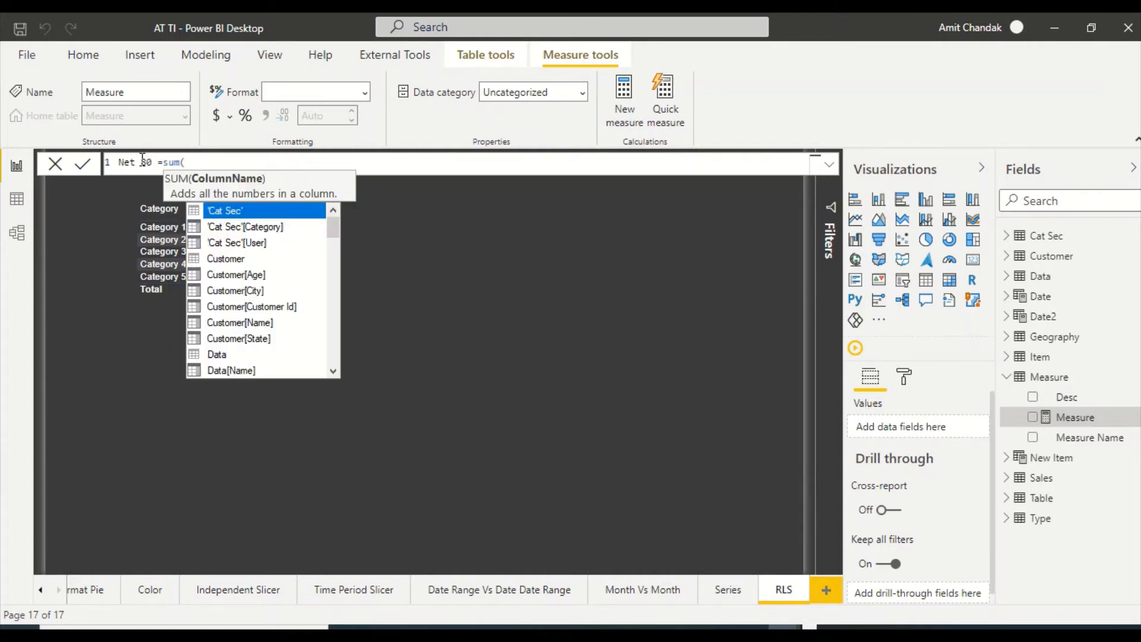
pyautogui.write('net sal')
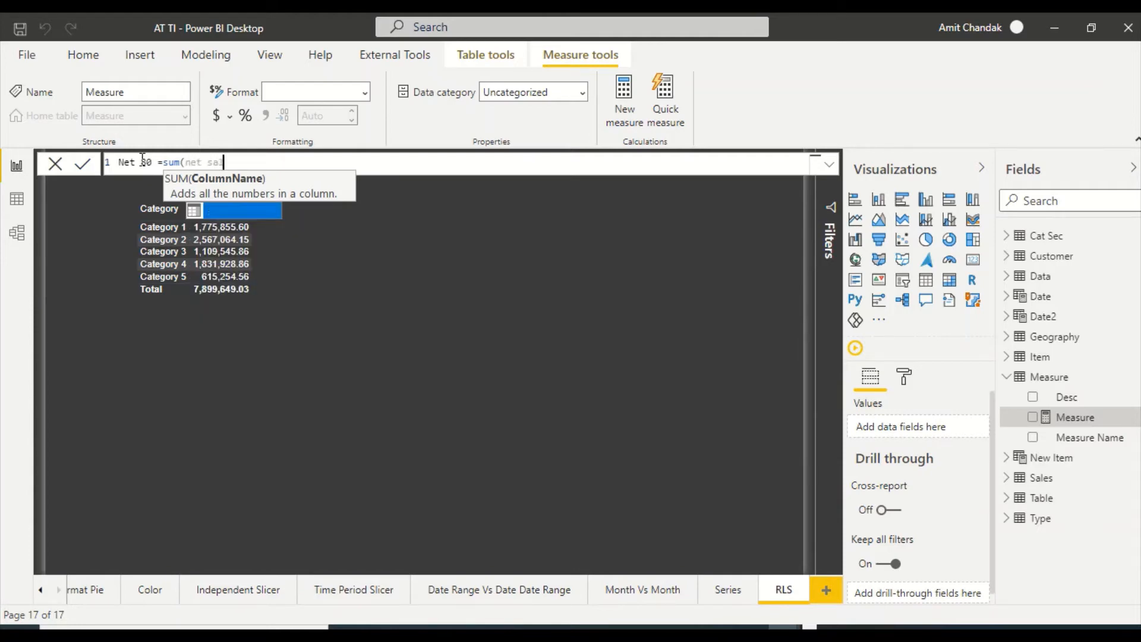
pyautogui.press('Tab')
pyautogui.write(')')
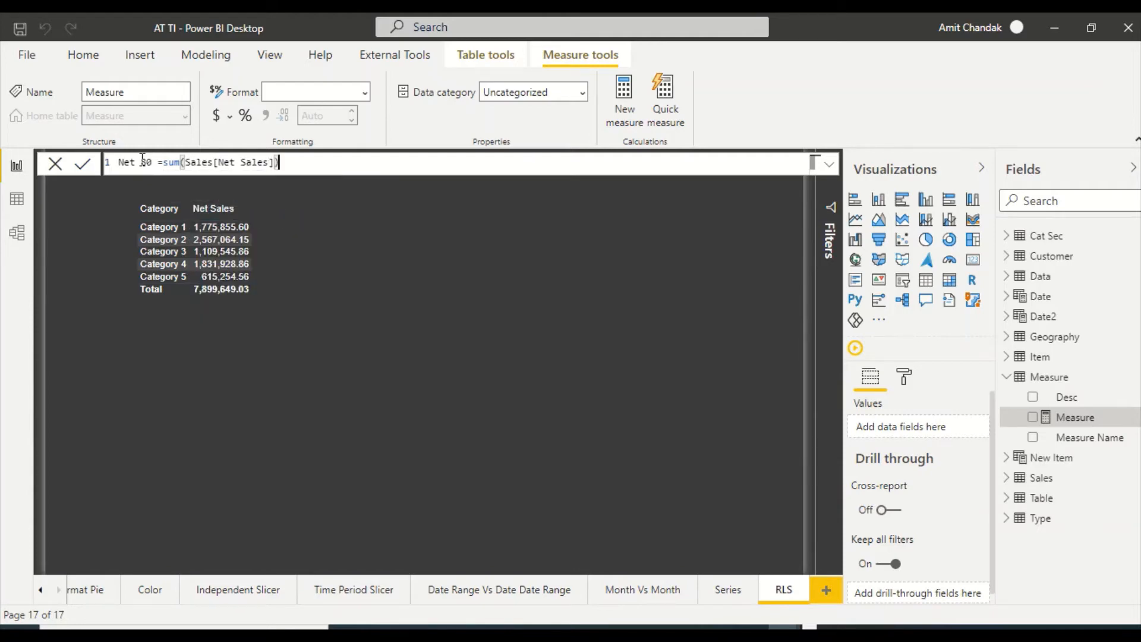
pyautogui.write(' *.08')
pyautogui.press('BackSpace')
pyautogui.press('BackSpace')
pyautogui.write('8')
pyautogui.press('Return')
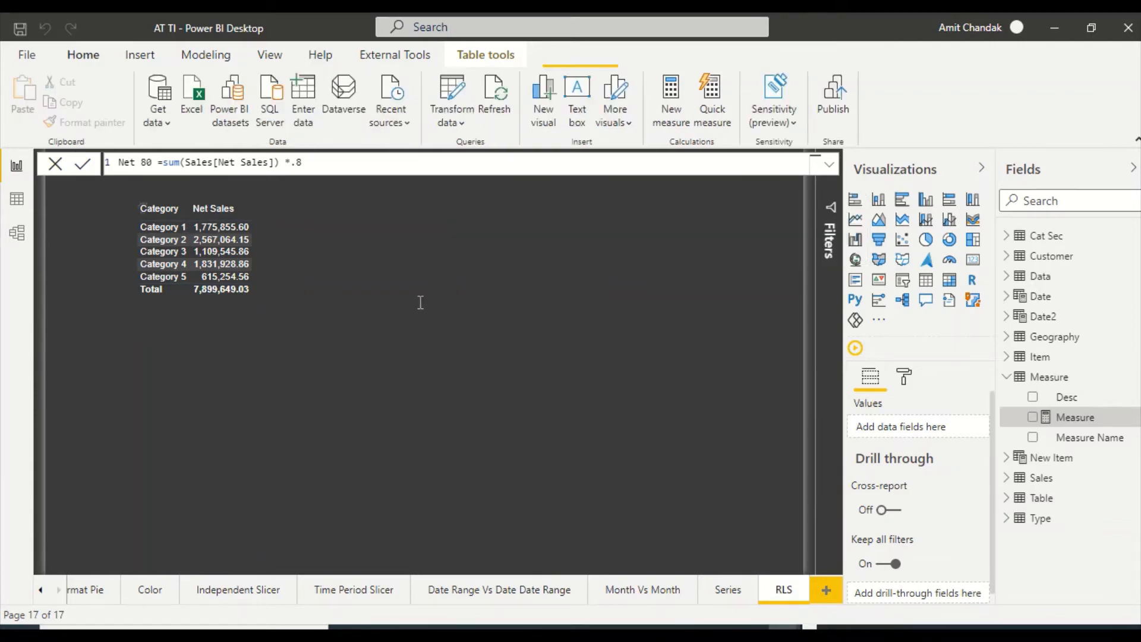
pyautogui.press('Return')
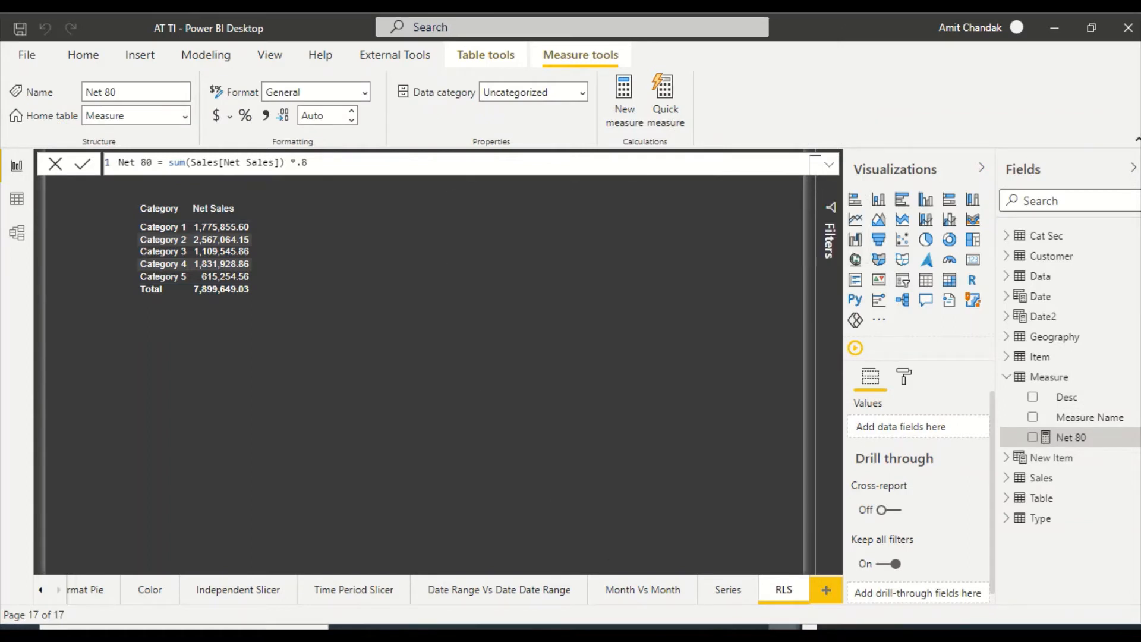
# Launch ALM Toolkit again and compare the AT TI source with AT TI ALM as the Power BI Desktop target
pyautogui.click(397, 56)
pyautogui.moveTo(785, 627)
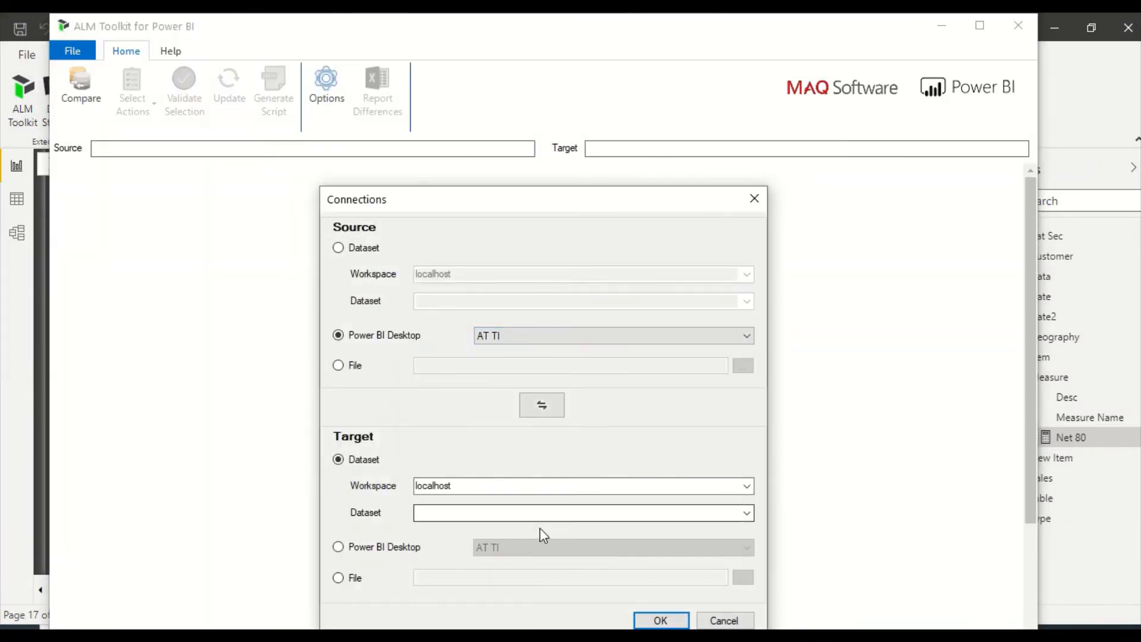
pyautogui.click(338, 546)
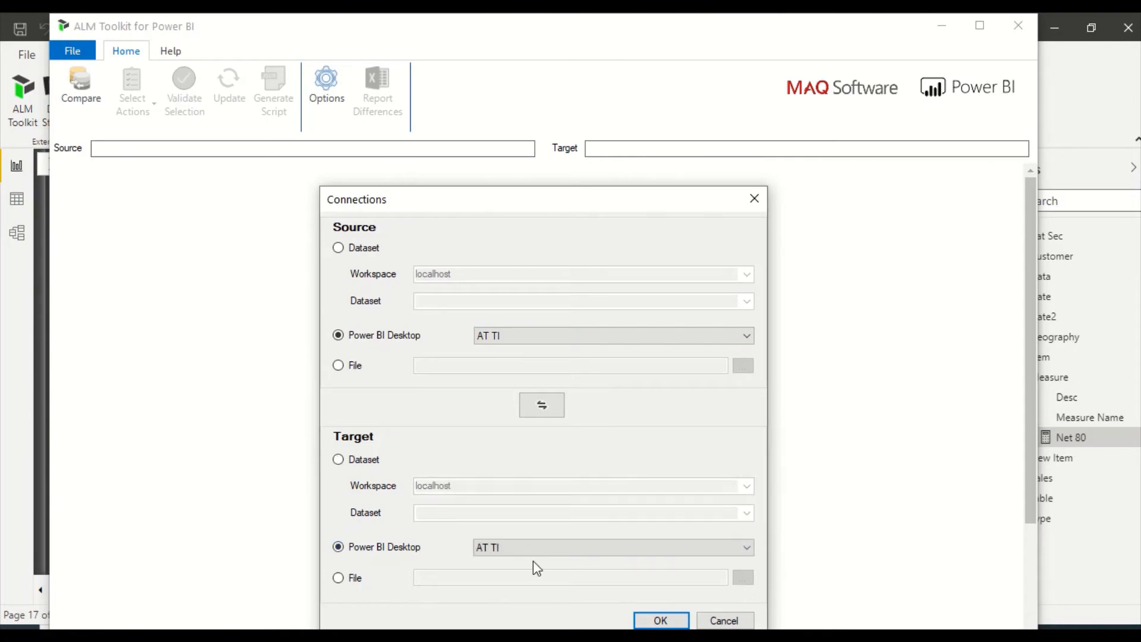
pyautogui.click(534, 548)
pyautogui.click(517, 574)
pyautogui.click(655, 619)
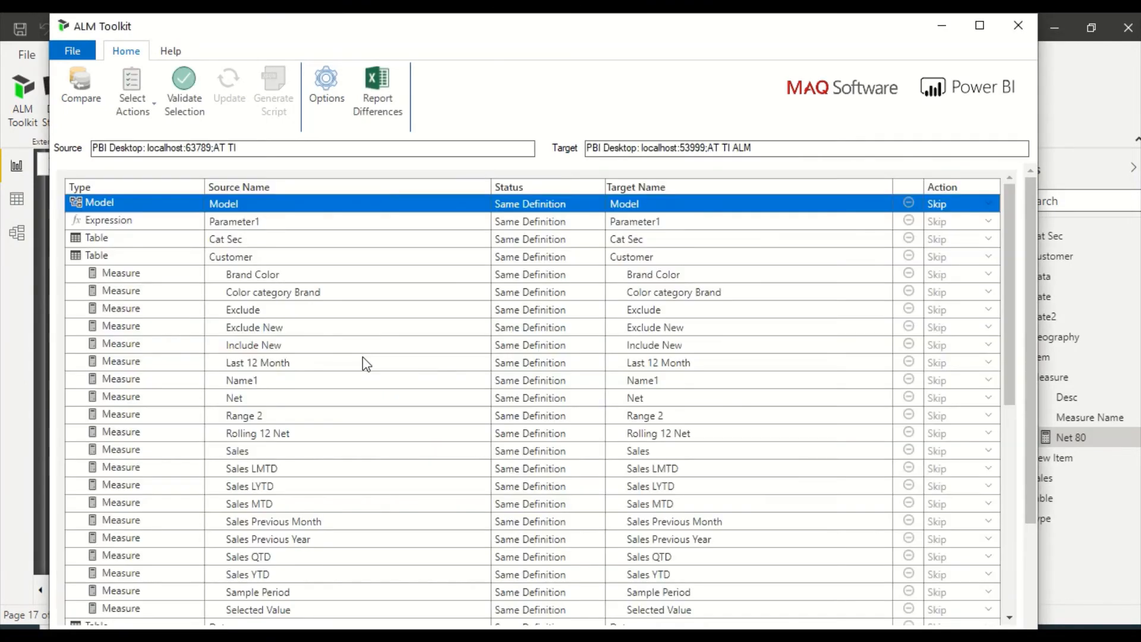
# Hide the skip objects with the same definition and keep the Create action for the Net 80 measure
pyautogui.click(152, 110)
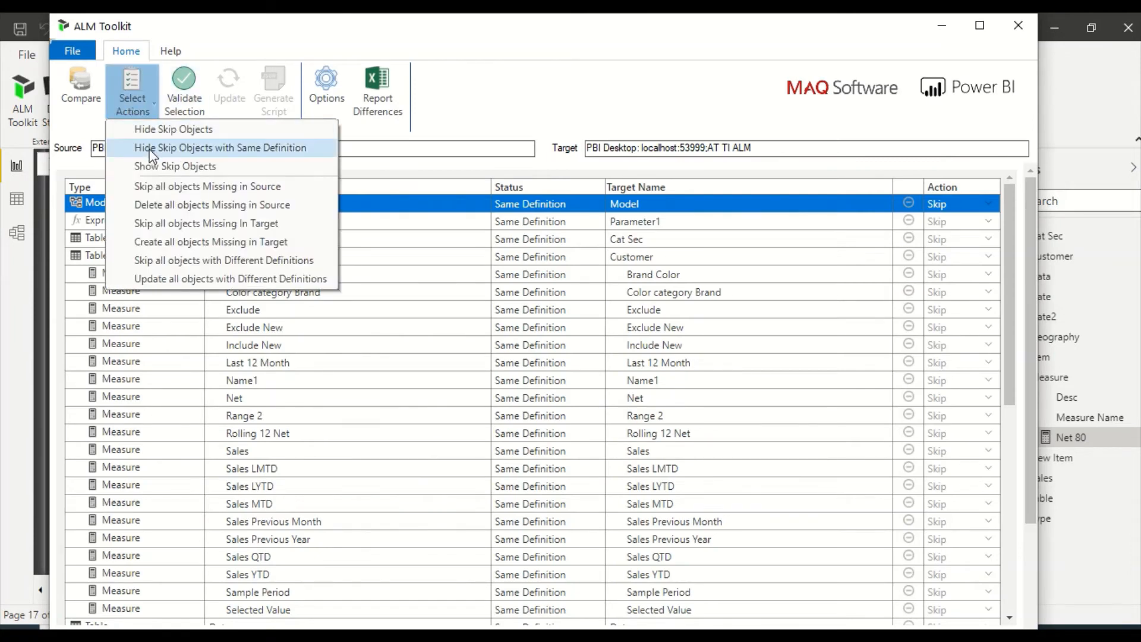
pyautogui.click(205, 150)
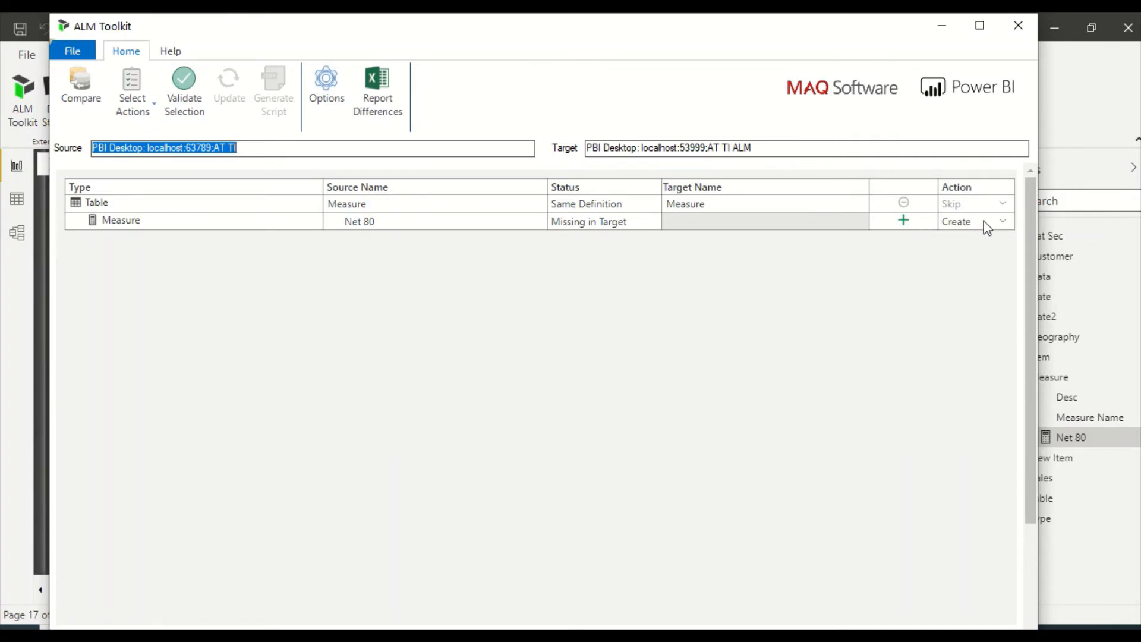
pyautogui.click(1000, 226)
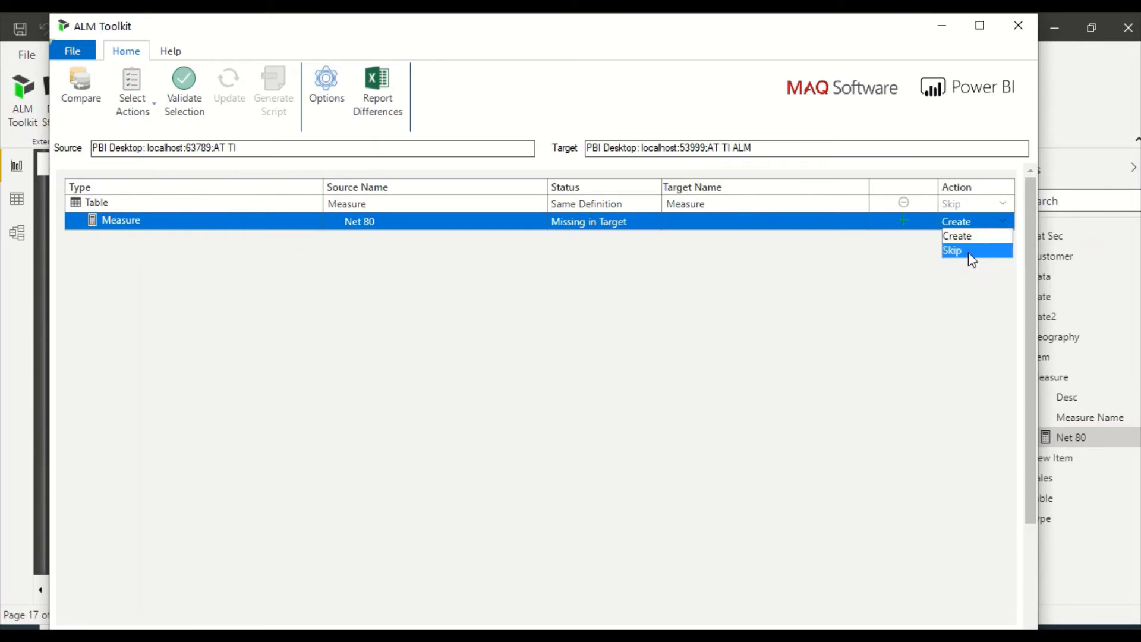
pyautogui.click(771, 331)
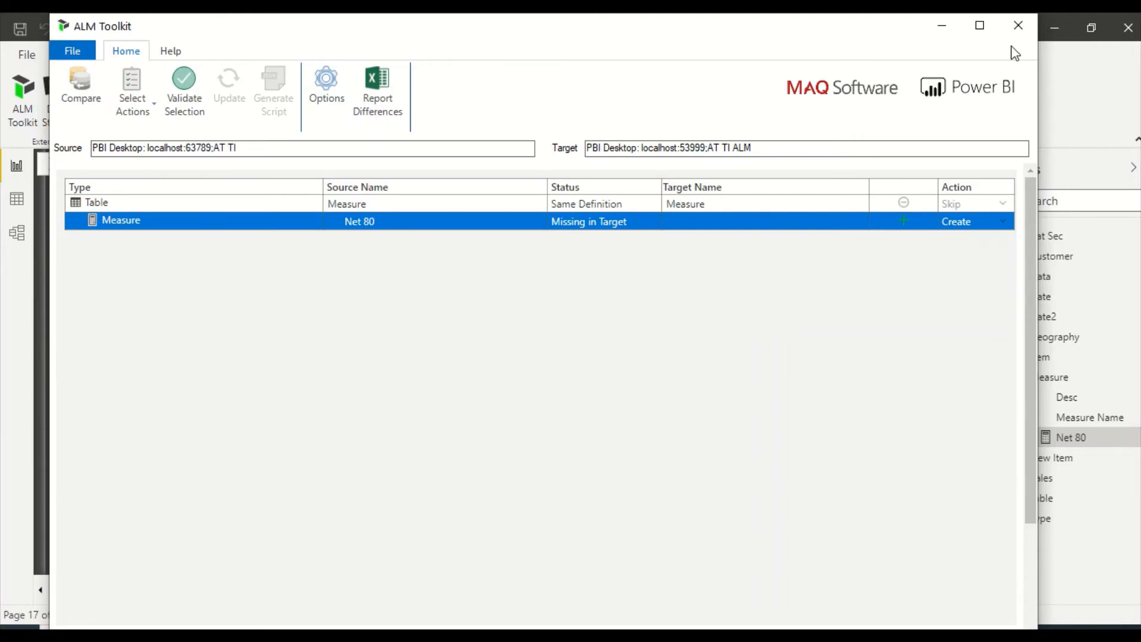
# Rerun the comparison with AT TI ALM as the Power BI Desktop source and AT TI as the target
pyautogui.click(92, 102)
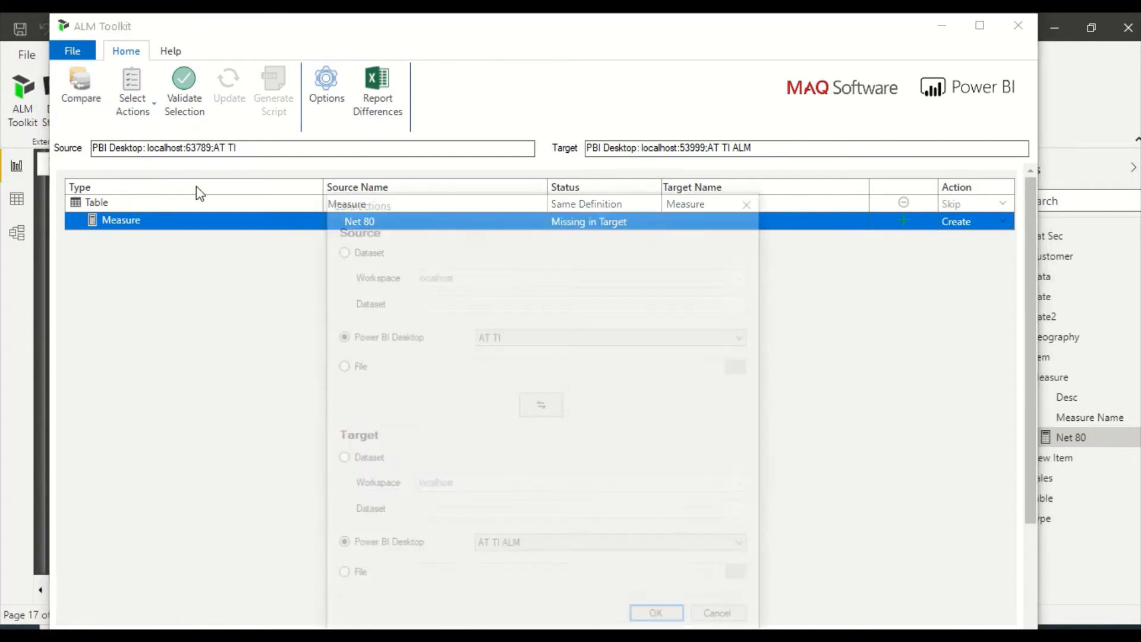
pyautogui.click(580, 339)
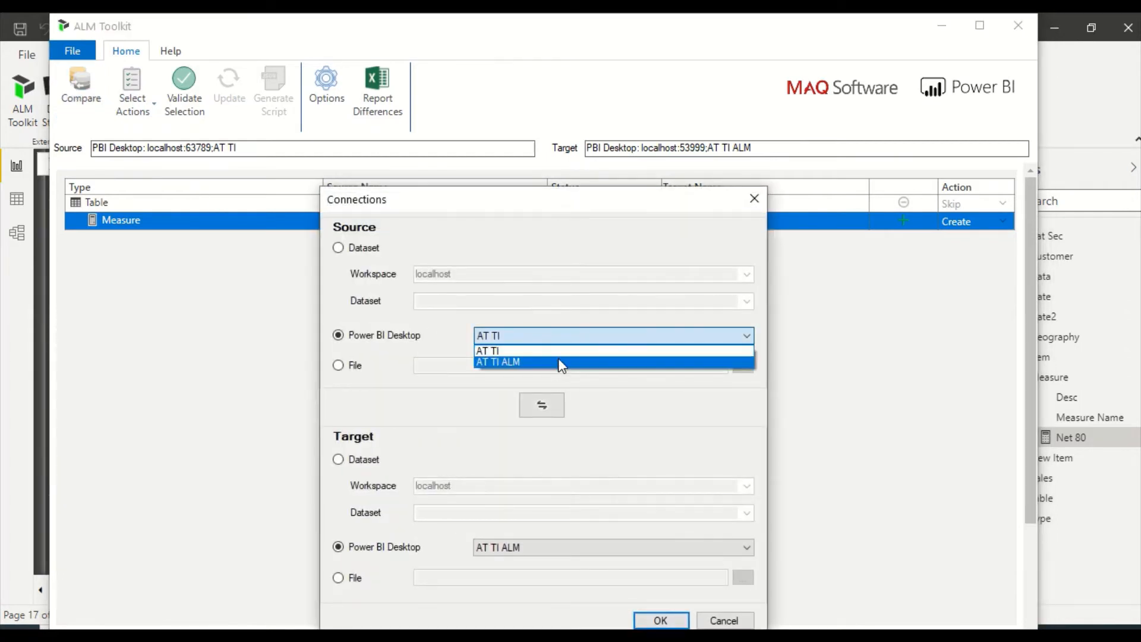
pyautogui.click(558, 362)
pyautogui.click(523, 546)
pyautogui.click(511, 562)
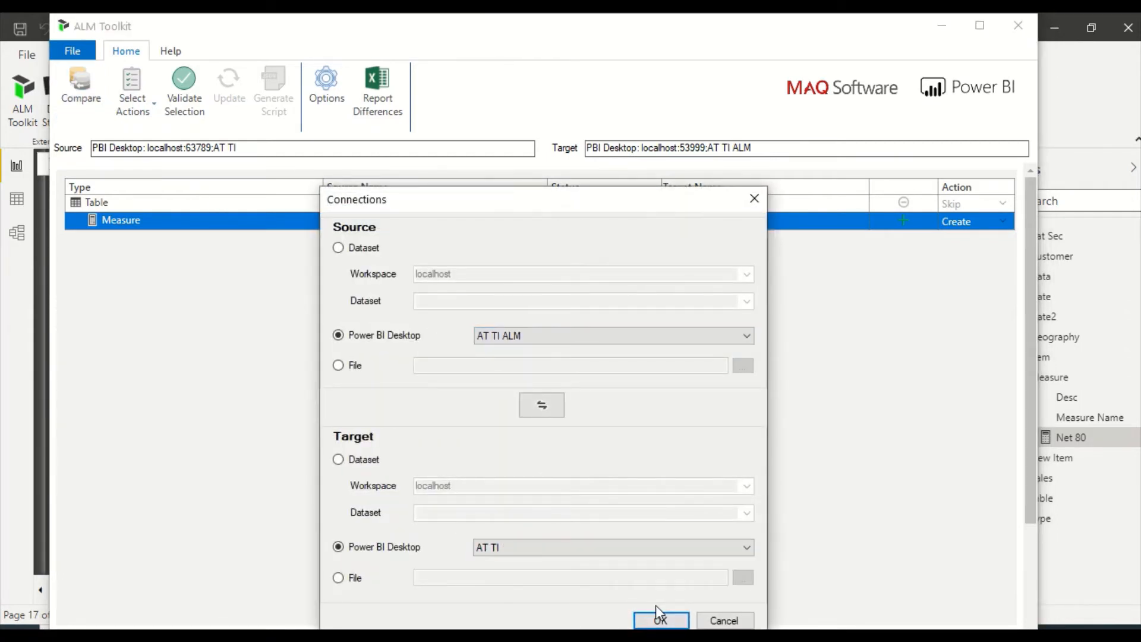
pyautogui.click(660, 620)
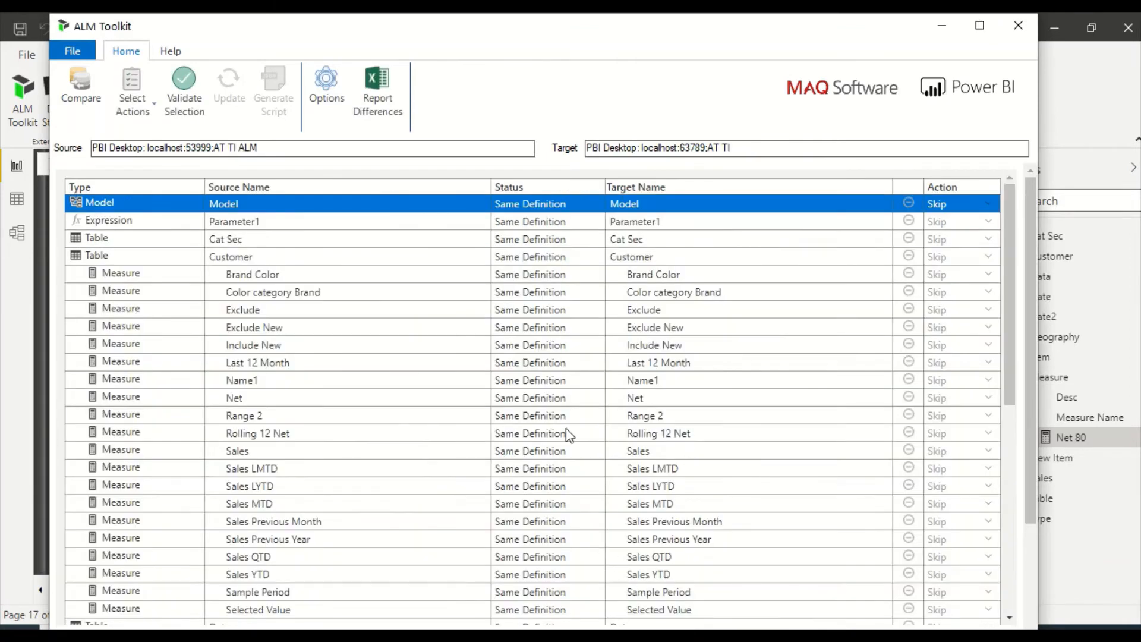
# Hide the skip objects with the same definition, review the action choices for Net 80, and close ALM Toolkit
pyautogui.click(132, 92)
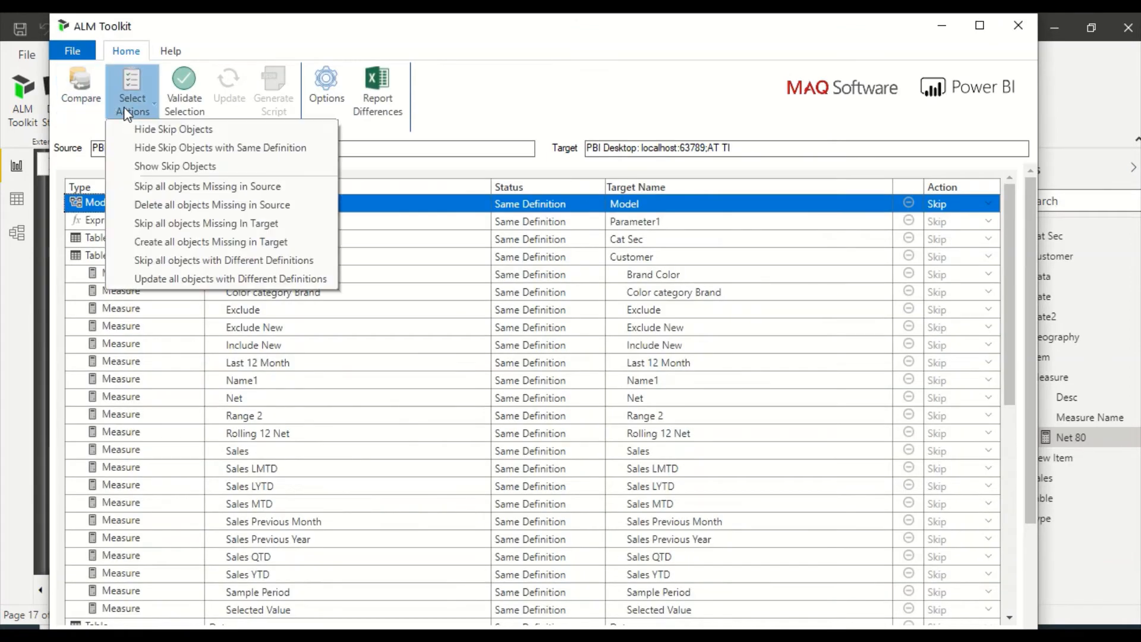
pyautogui.click(146, 148)
pyautogui.click(1003, 221)
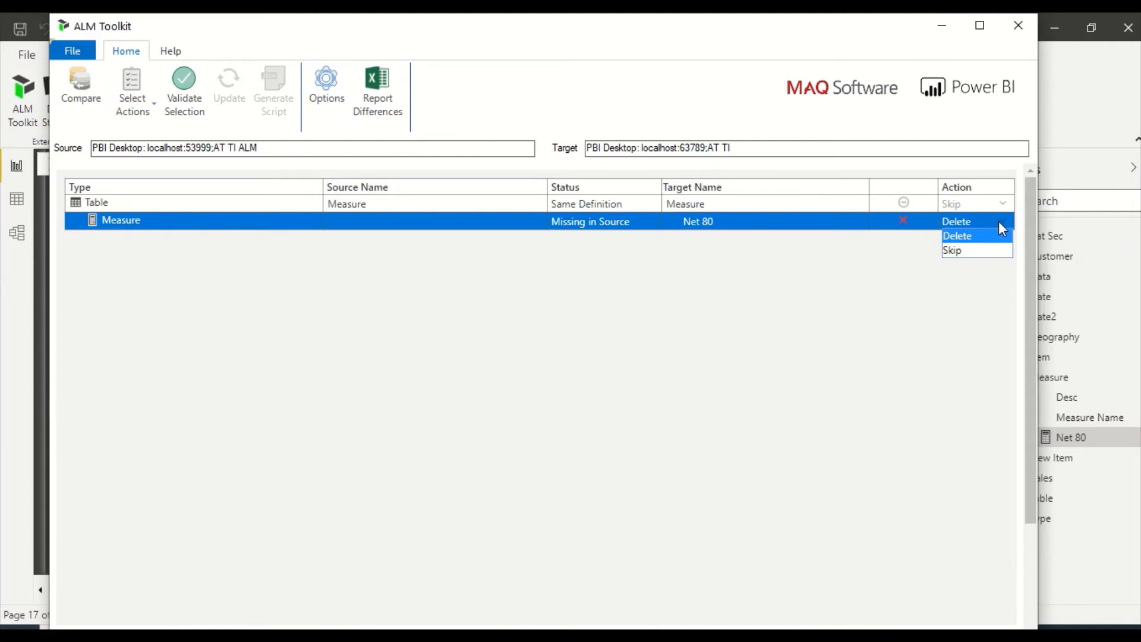
pyautogui.click(1011, 26)
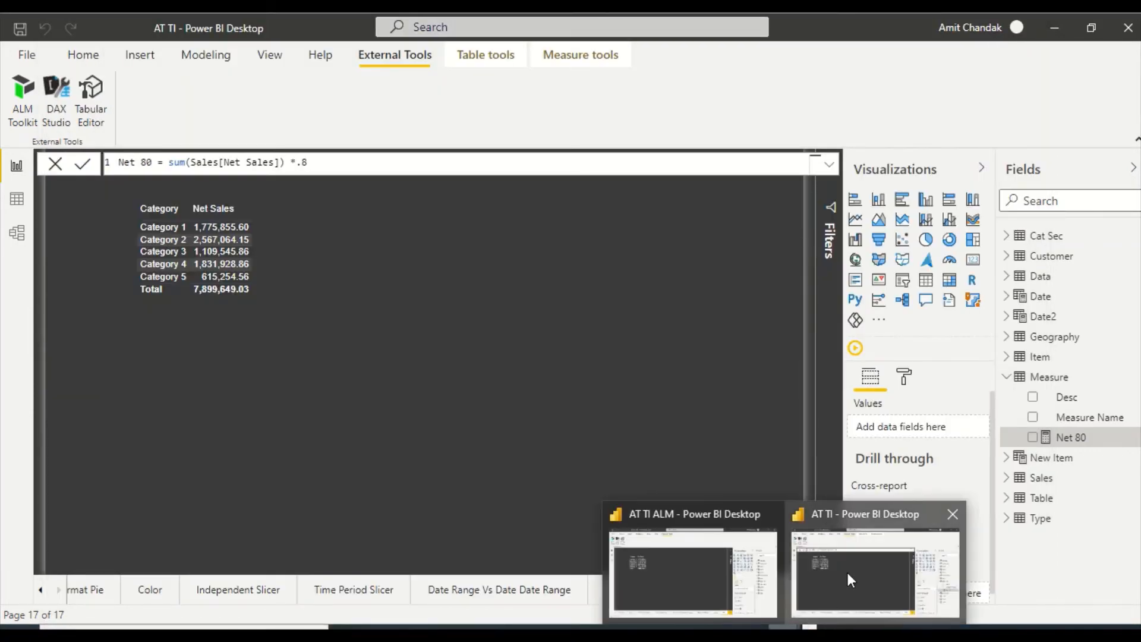
# Switch to the AT TI ALM report in Power BI Desktop and search its fields for Net
pyautogui.click(696, 568)
pyautogui.click(1032, 201)
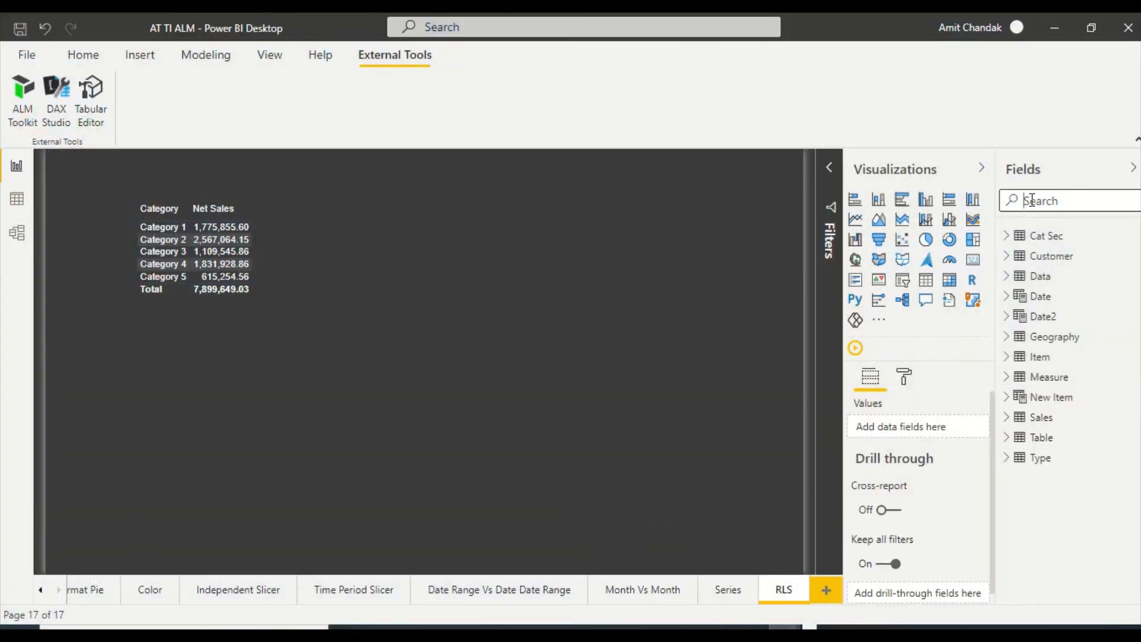
pyautogui.write('Net')
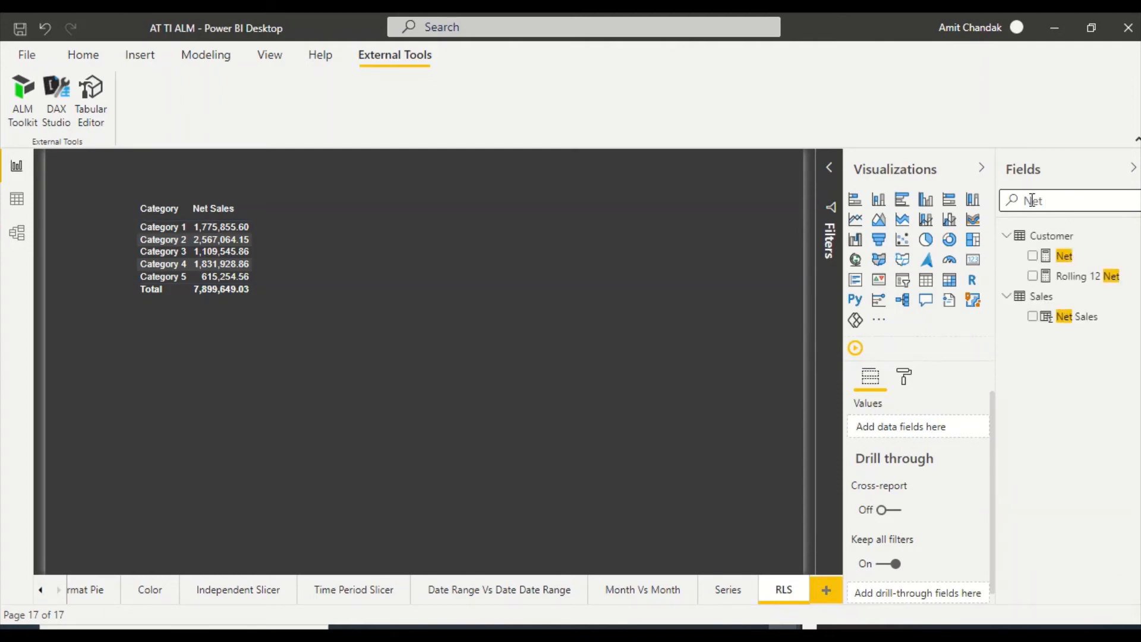
pyautogui.moveTo(785, 635)
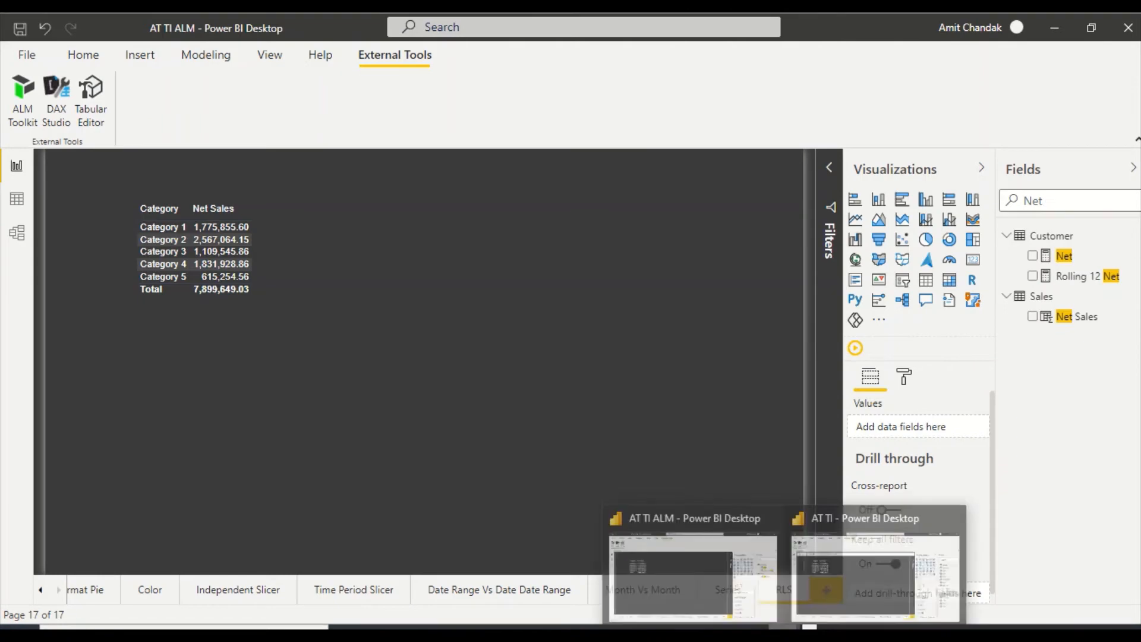
pyautogui.click(684, 577)
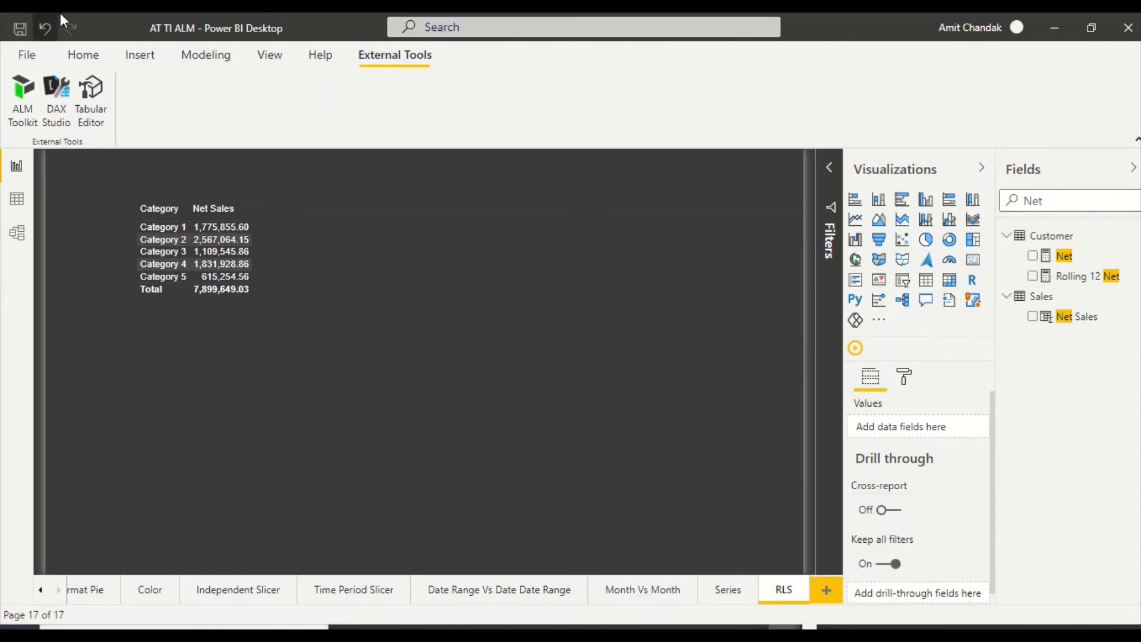
# Launch ALM Toolkit from AT TI ALM and compare AT TI as source with AT TI ALM as the Power BI Desktop target
pyautogui.click(23, 95)
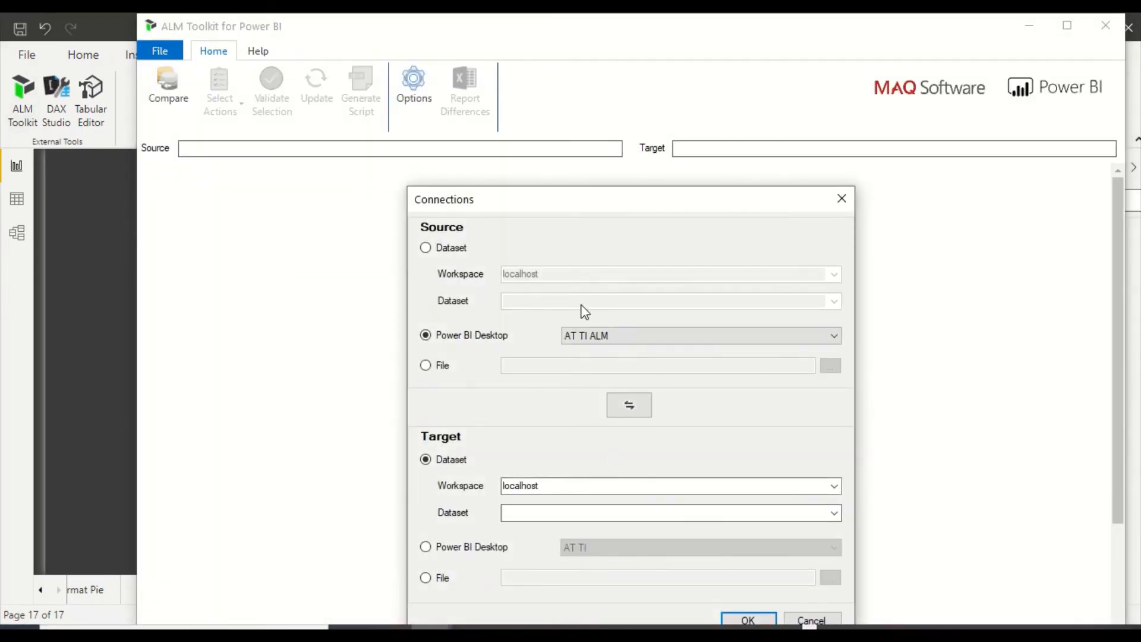
pyautogui.moveTo(555, 202); pyautogui.dragTo(517, 92)
pyautogui.click(791, 227)
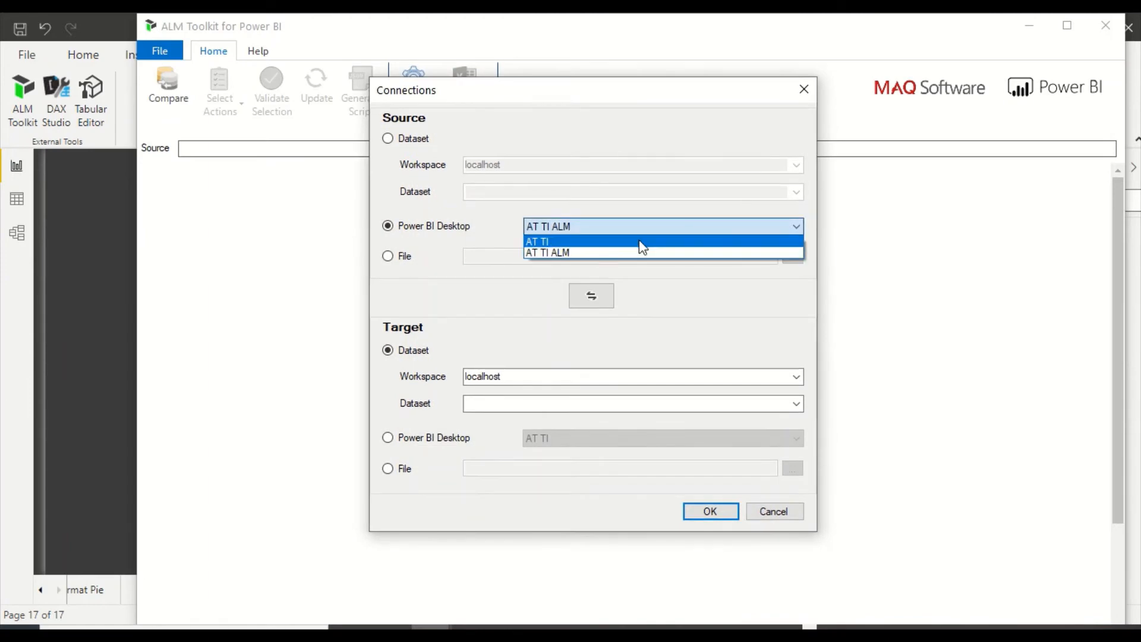
pyautogui.click(642, 242)
pyautogui.click(386, 439)
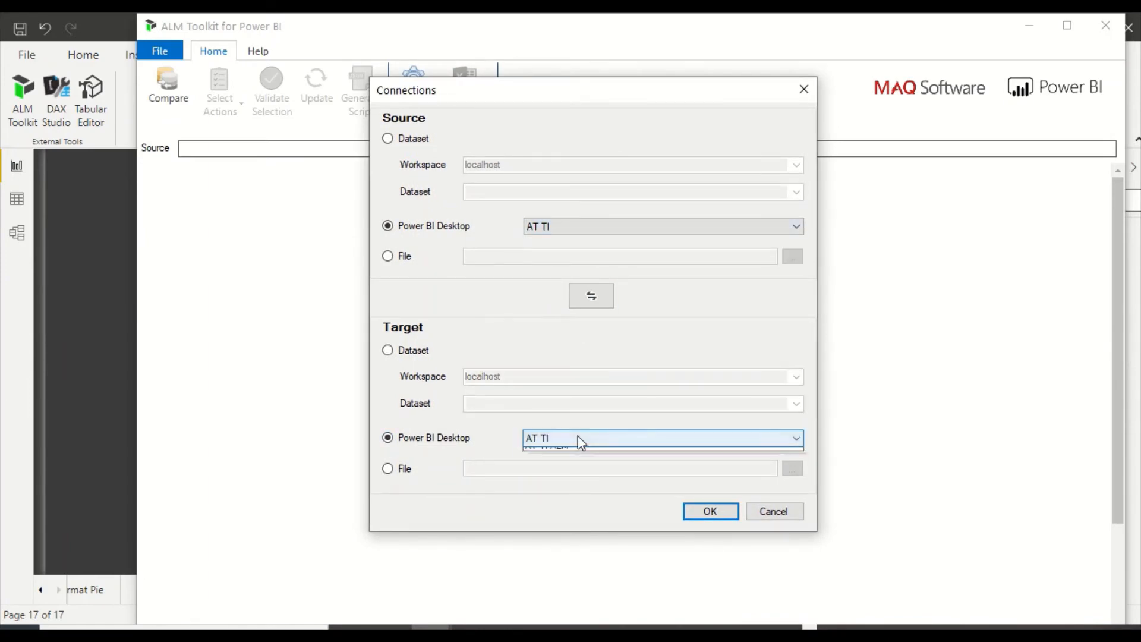
pyautogui.click(580, 440)
pyautogui.click(581, 467)
pyautogui.click(711, 512)
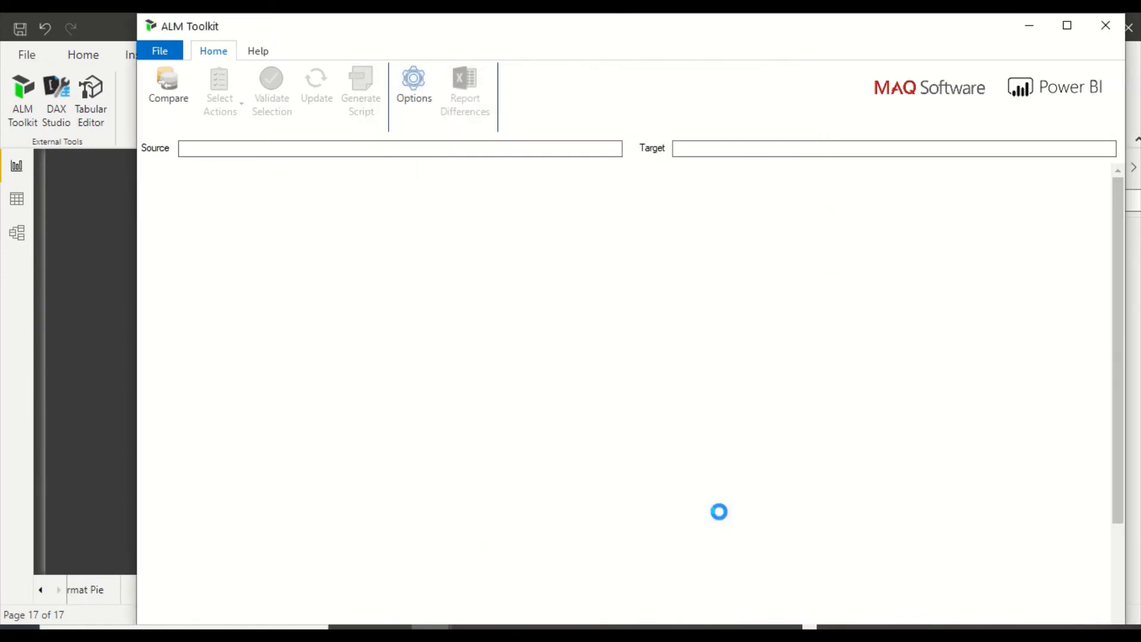
# Hide the skip objects with the same definition and validate the selection that creates the Net 80 measure
pyautogui.click(230, 119)
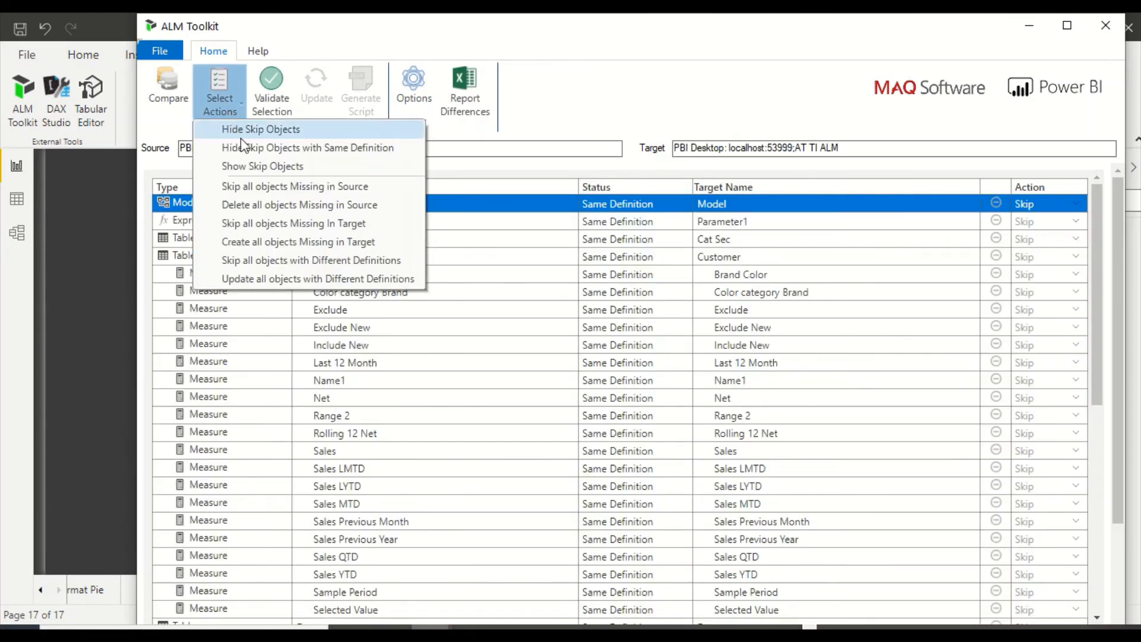
pyautogui.click(238, 150)
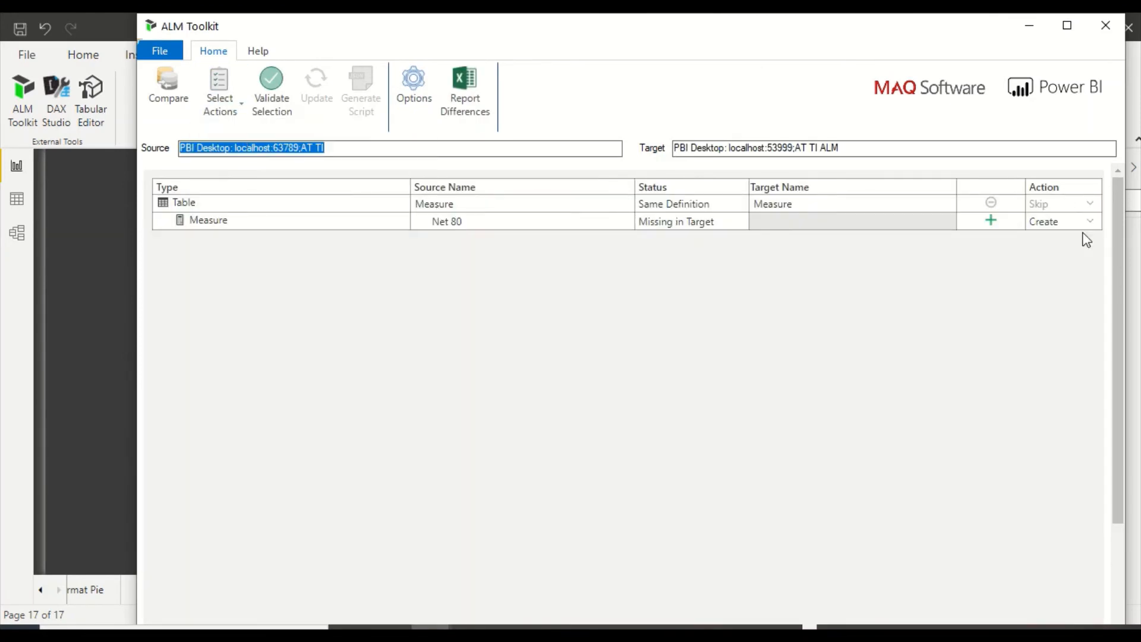
pyautogui.click(281, 98)
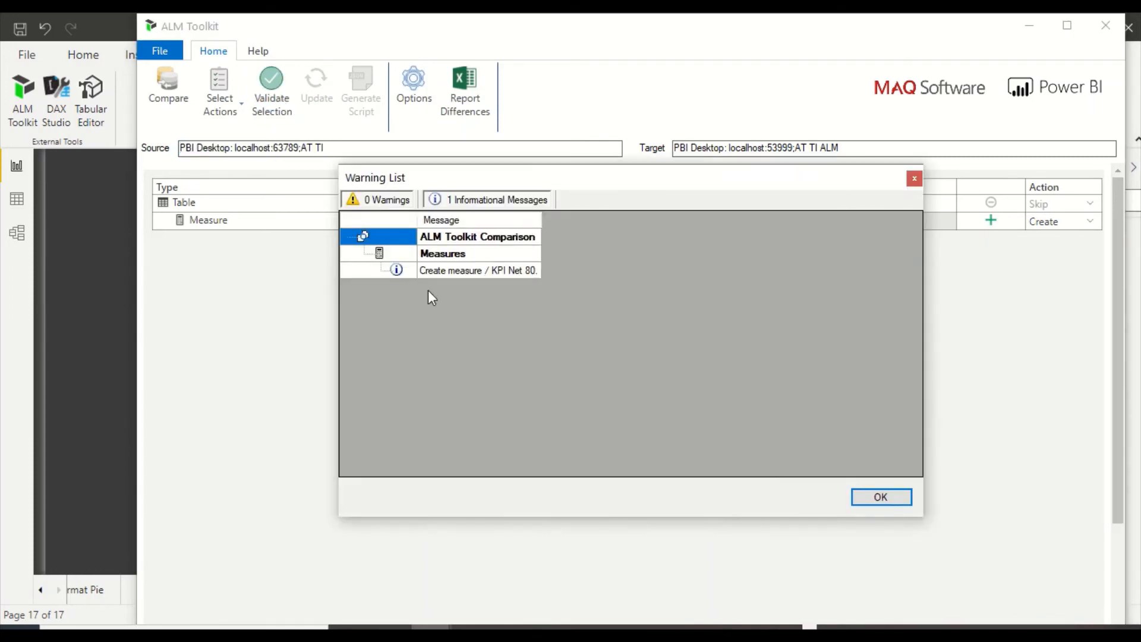
pyautogui.click(451, 269)
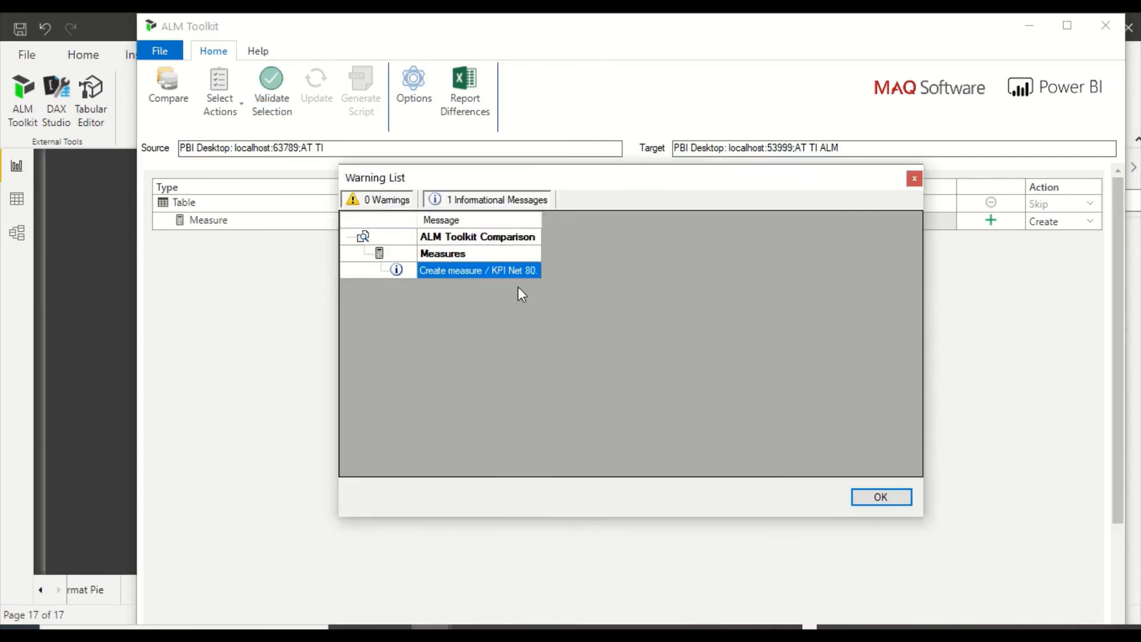
pyautogui.click(898, 496)
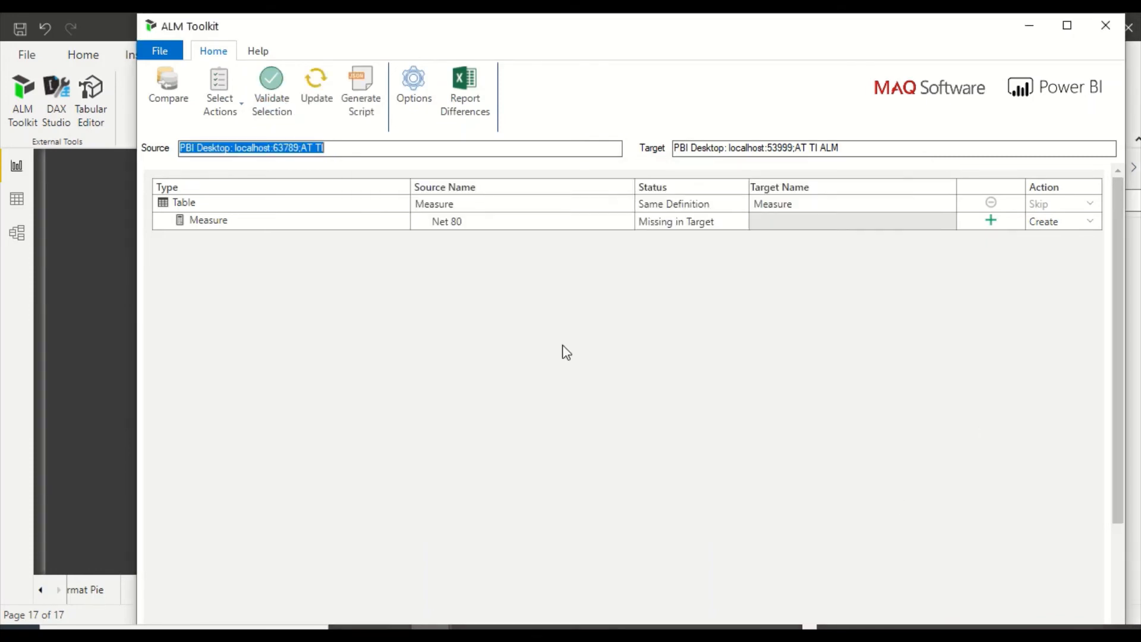
# Update the AT TI ALM target with the Net 80 measure, review the deployed work items, and close the deployment report
pyautogui.click(319, 94)
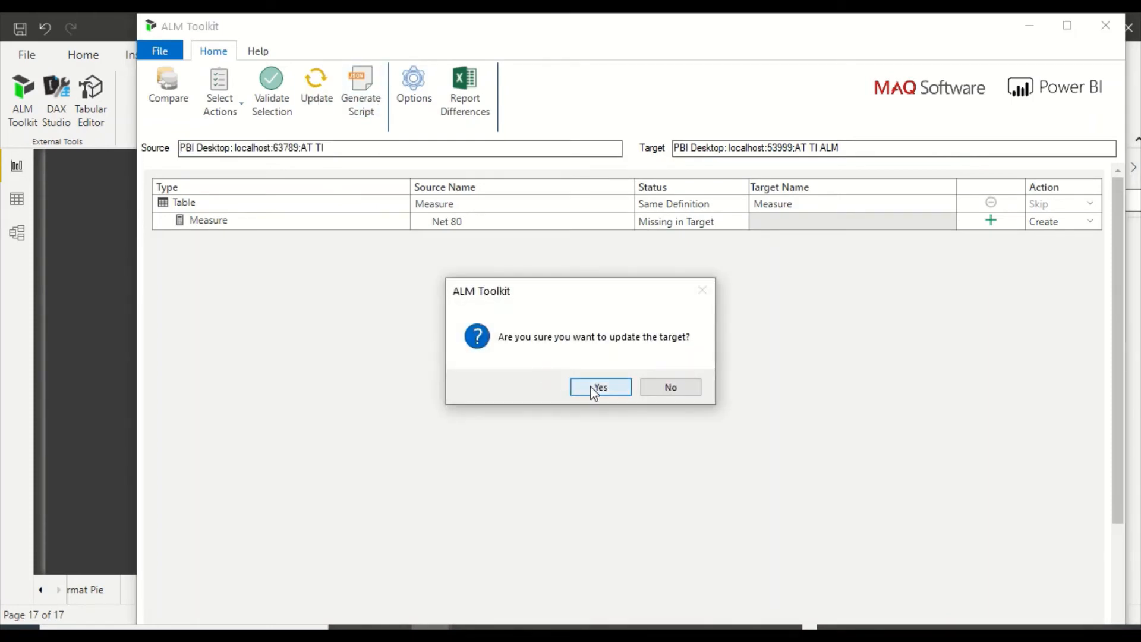
pyautogui.click(594, 388)
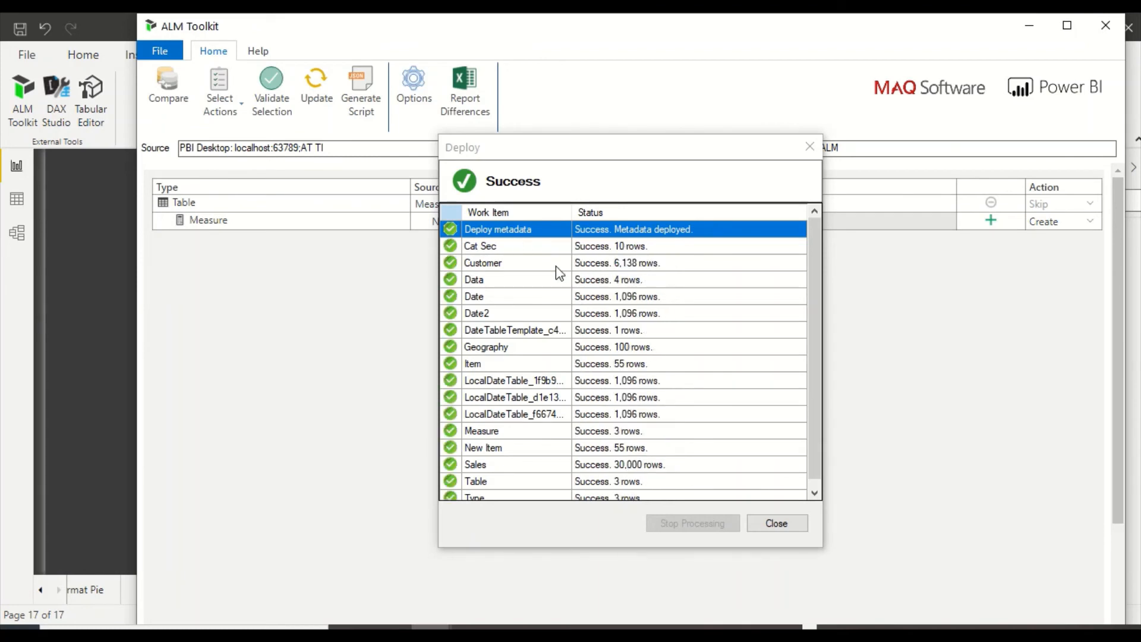
pyautogui.scroll(-1, 674, 357)
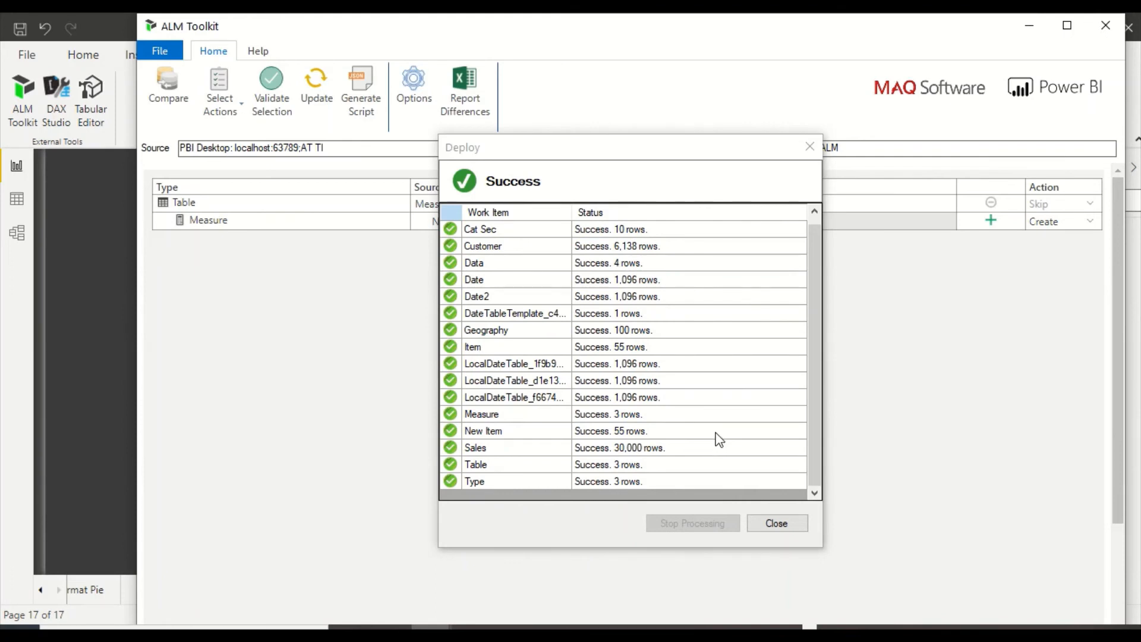
pyautogui.scroll(1, 698, 390)
pyautogui.scroll(-1, 743, 470)
pyautogui.click(785, 527)
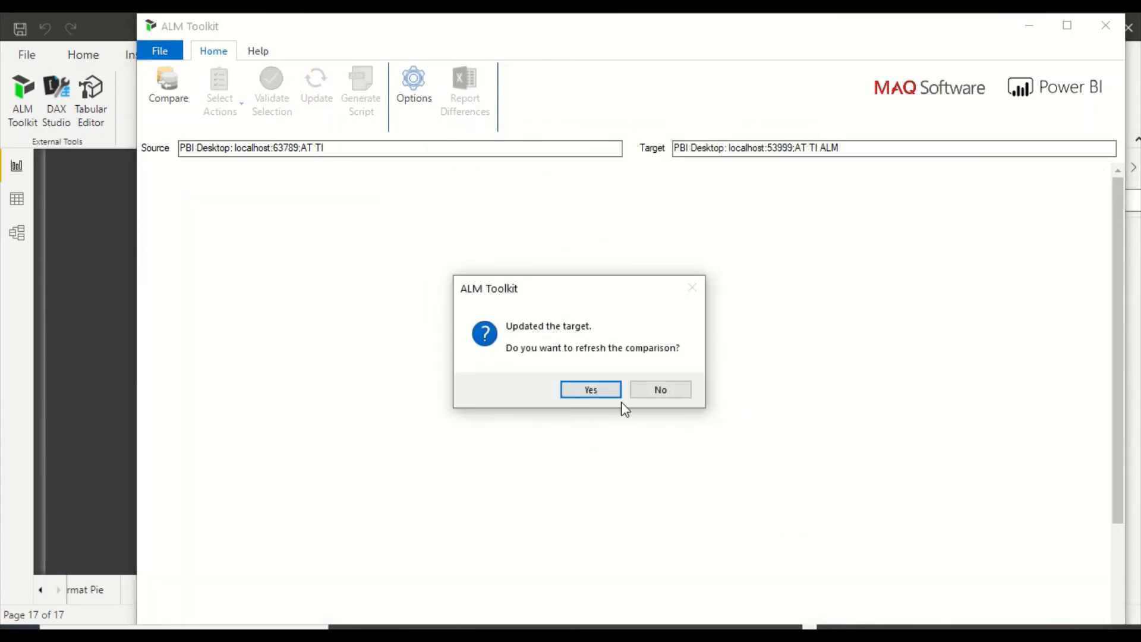
# Refresh the comparison, hide the skip objects with the same definition, and close ALM Toolkit
pyautogui.click(599, 390)
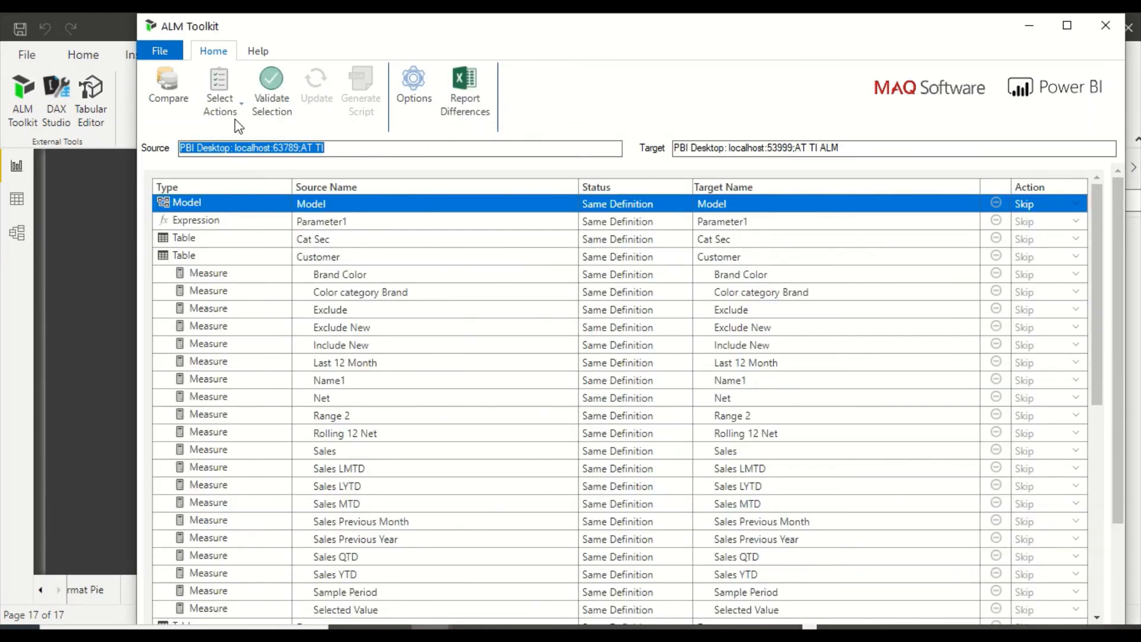
pyautogui.click(227, 101)
pyautogui.click(253, 145)
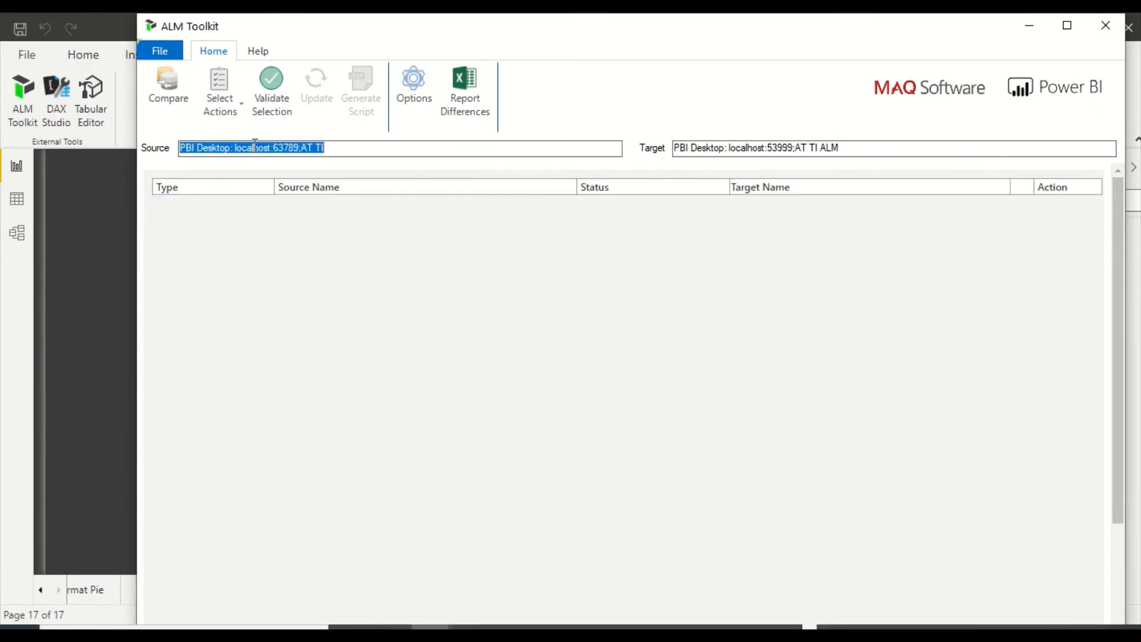
pyautogui.click(1105, 25)
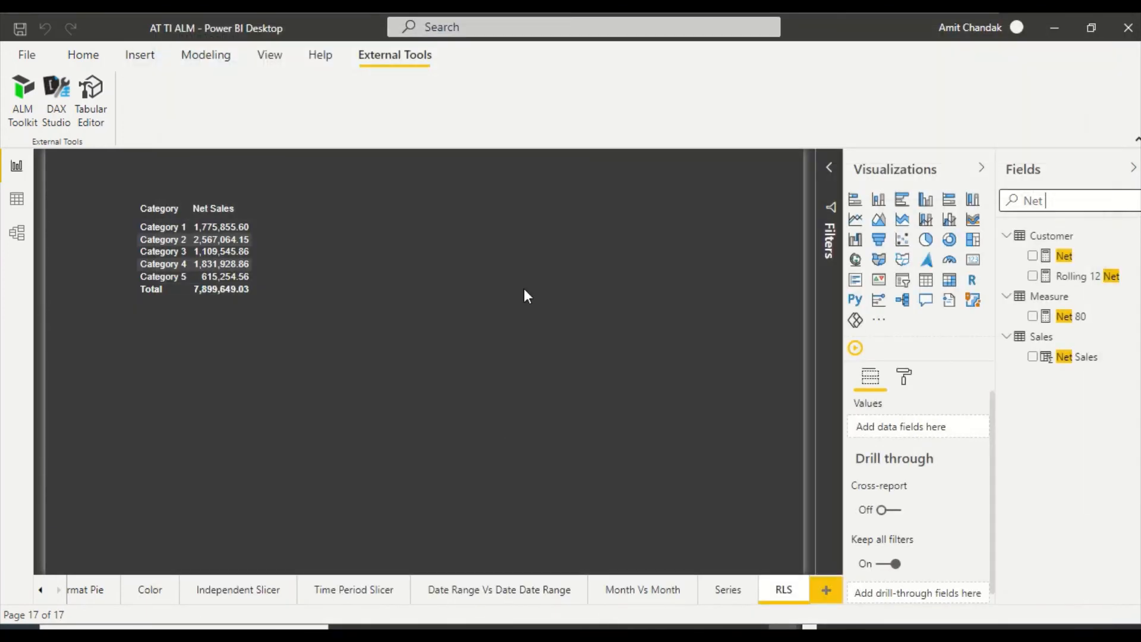
# Switch to the AT TI report and back to AT TI ALM to check the Net 80 measure in both
pyautogui.moveTo(785, 627)
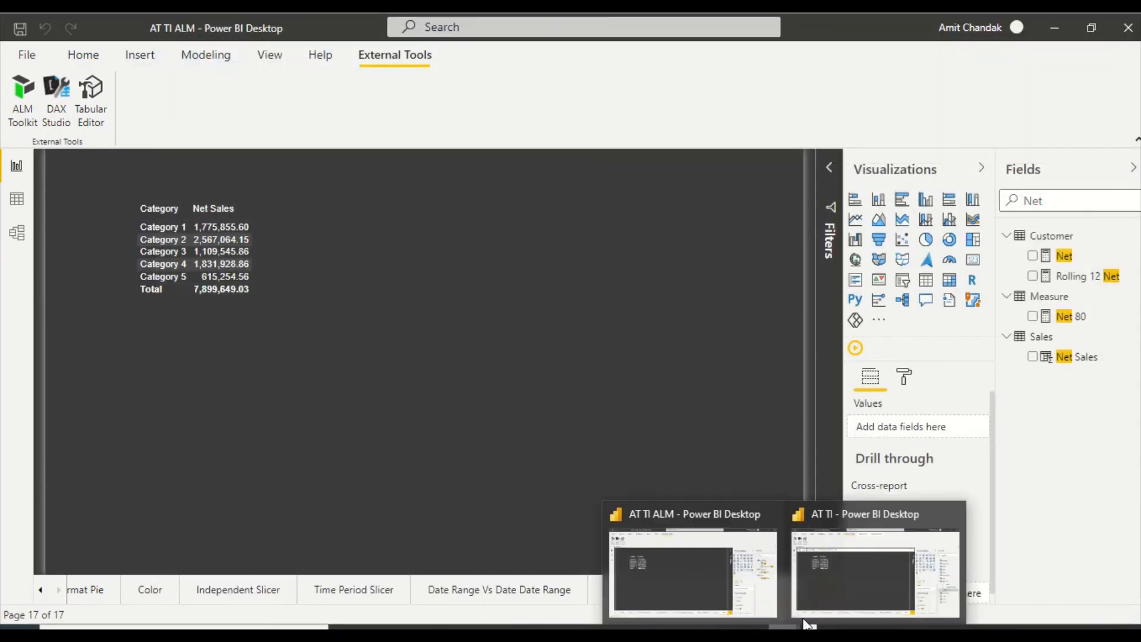
pyautogui.click(835, 588)
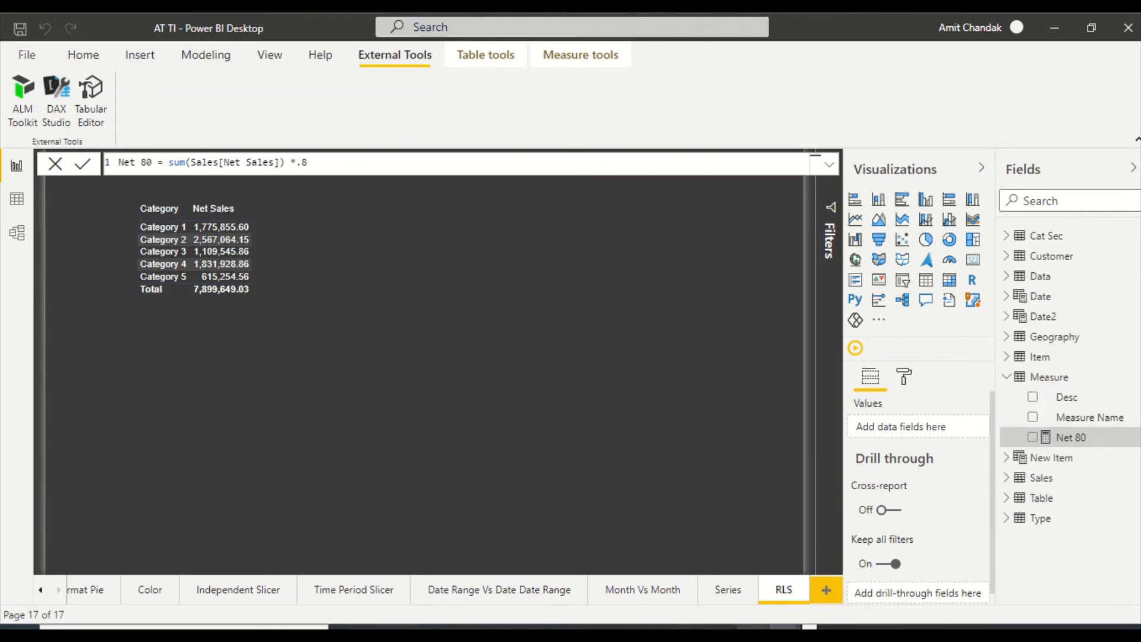
pyautogui.moveTo(784, 628)
pyautogui.click(705, 587)
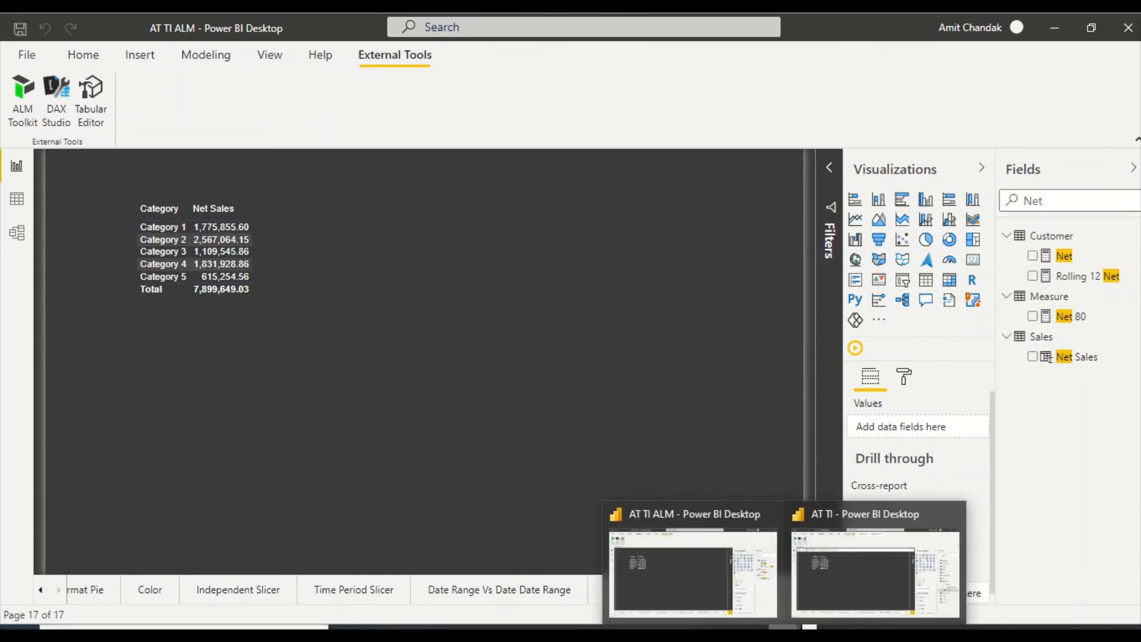
# Switch to the AT TI report, add a new page, and place the Customer table's Brand Color measure on it as a visual
pyautogui.click(830, 594)
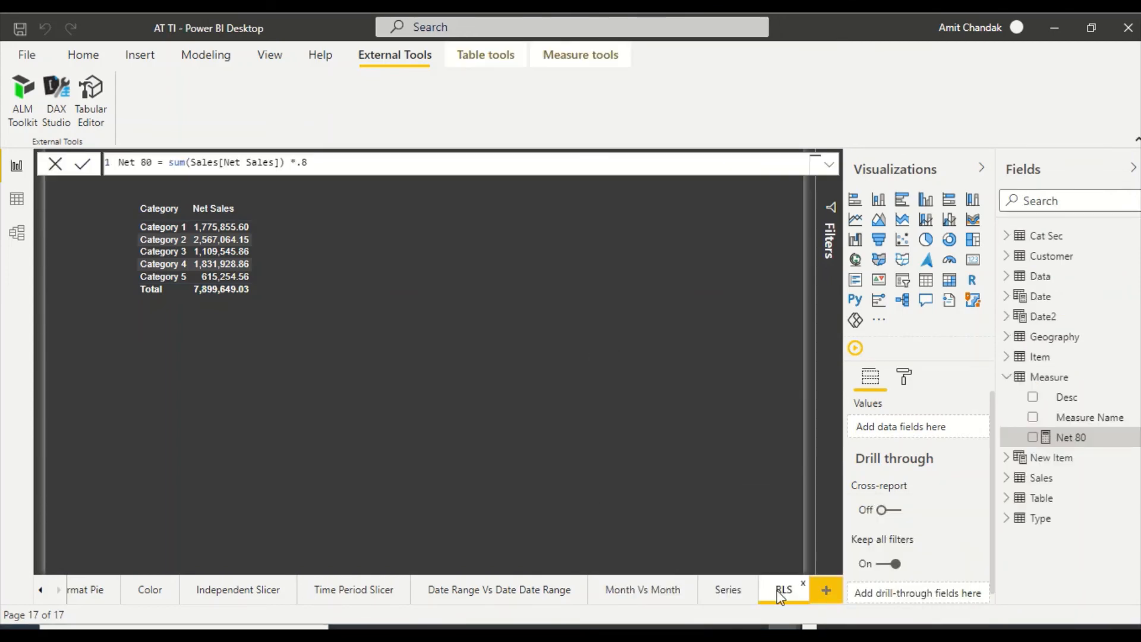
pyautogui.click(721, 593)
pyautogui.click(789, 593)
pyautogui.hotkey('ctrl', 'm')
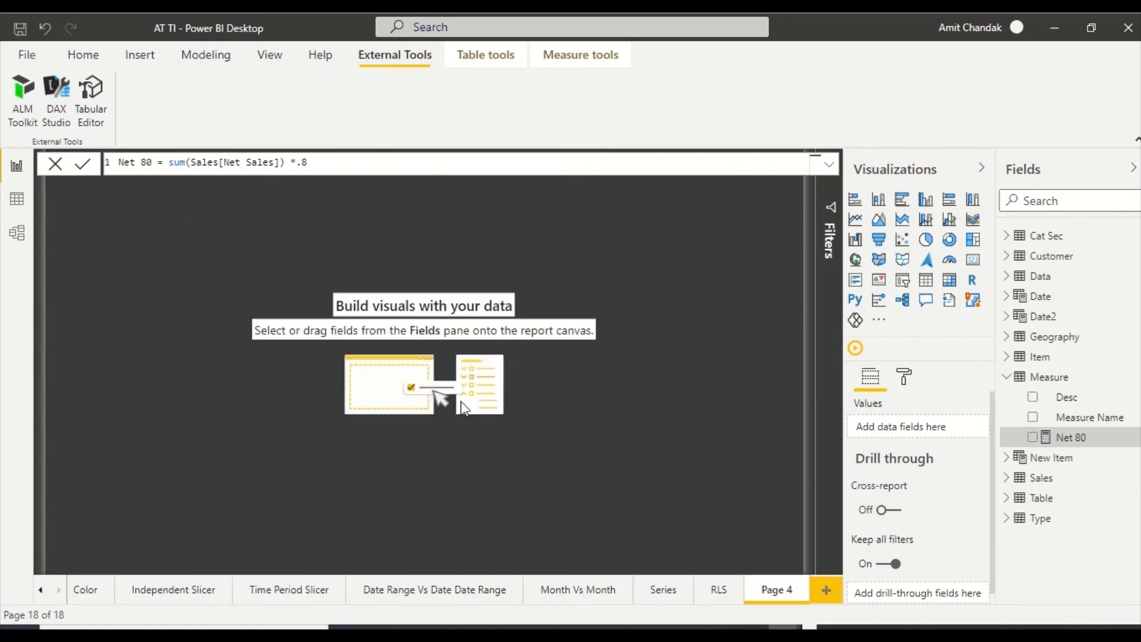
pyautogui.click(1013, 258)
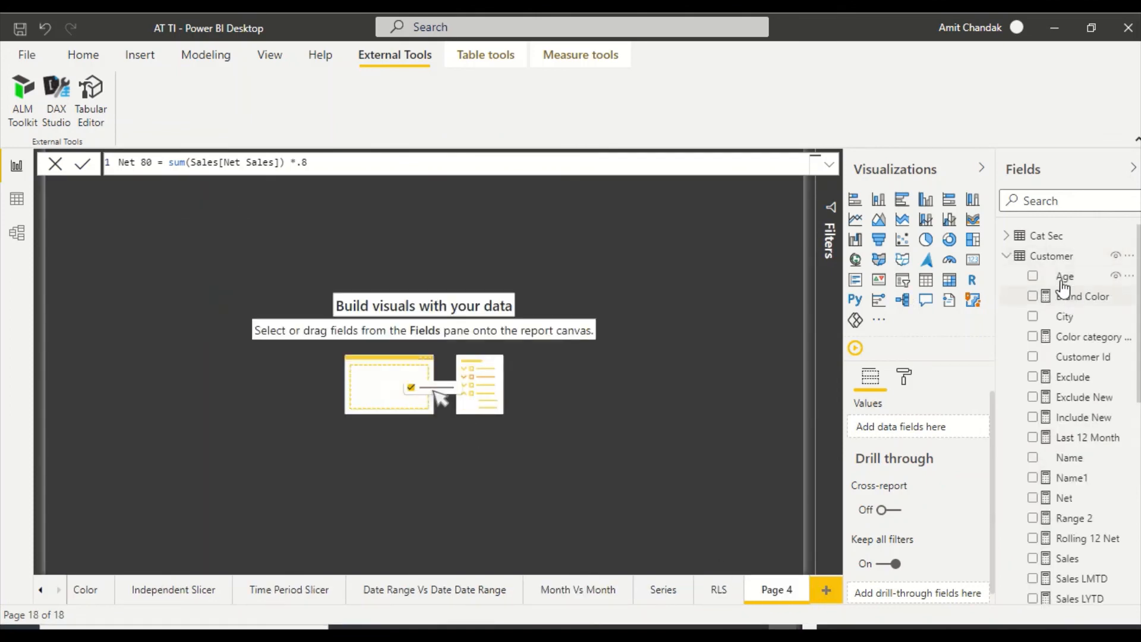
pyautogui.moveTo(1076, 297); pyautogui.dragTo(437, 396)
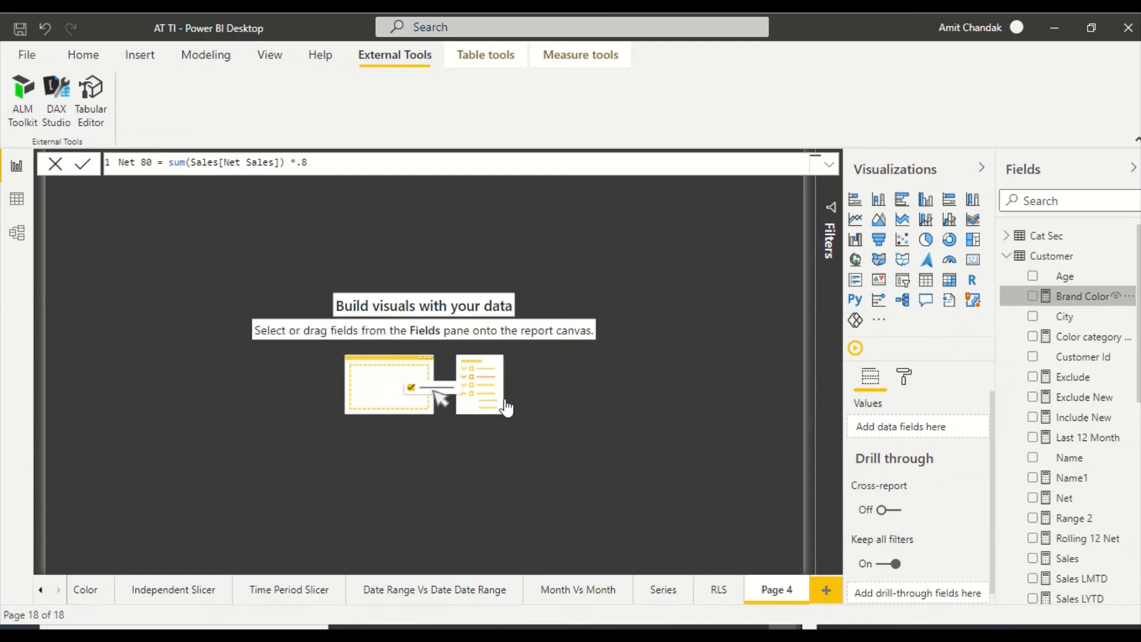
pyautogui.moveTo(507, 409); pyautogui.dragTo(512, 390)
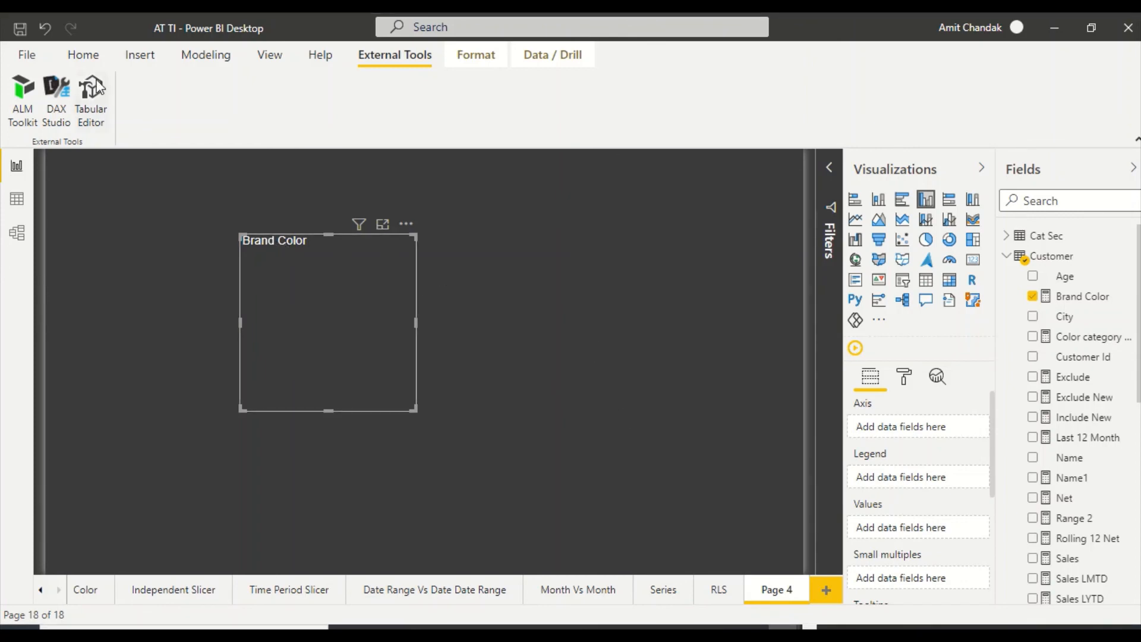
# Launch ALM Toolkit from AT TI and compare it with AT TI ALM as the Power BI Desktop target
pyautogui.click(23, 96)
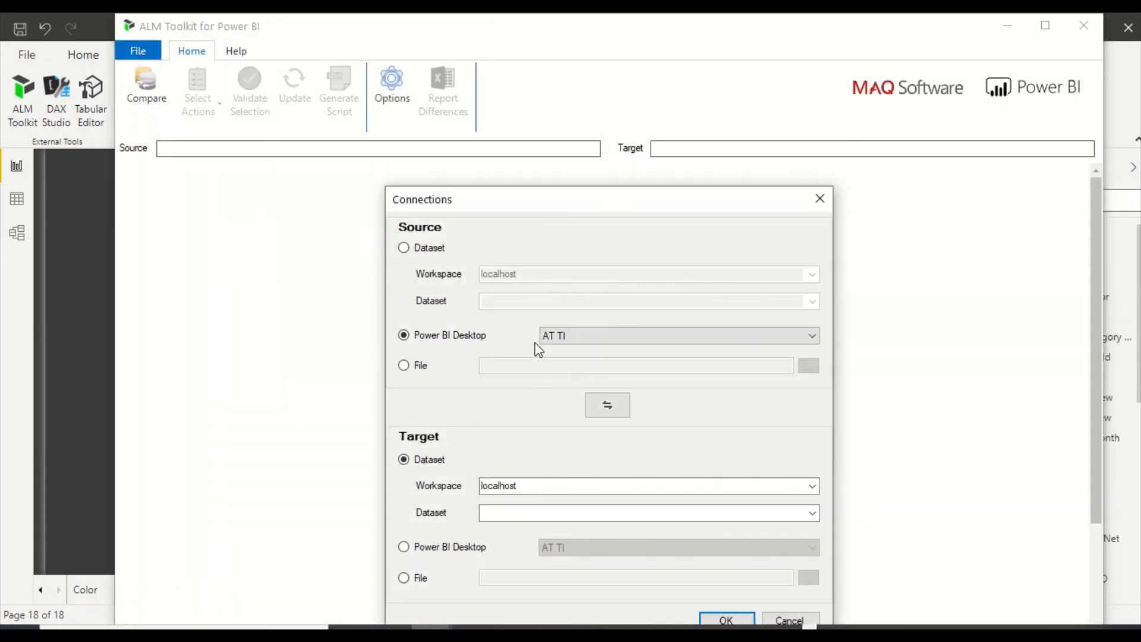
pyautogui.click(455, 547)
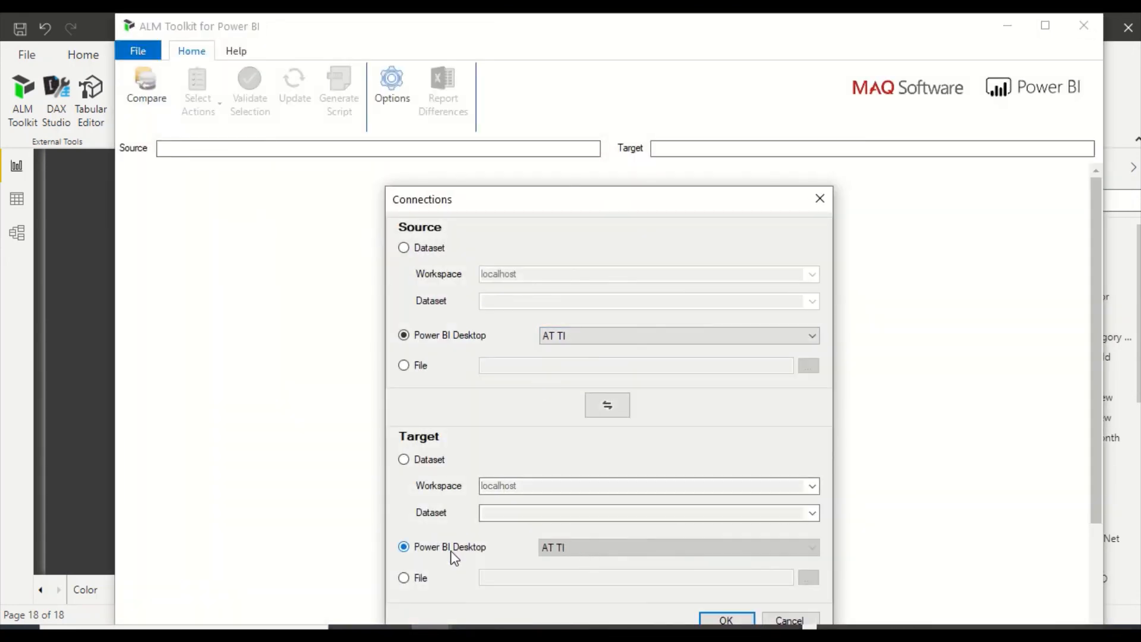
pyautogui.click(572, 552)
pyautogui.click(574, 572)
pyautogui.click(725, 620)
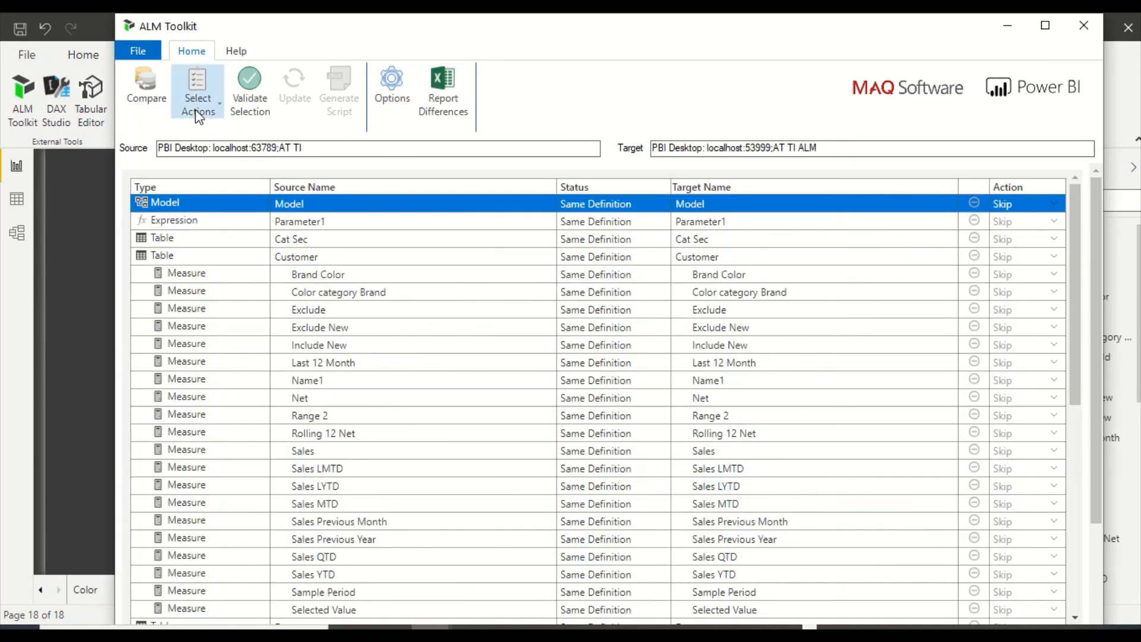
# Hide the skip objects with the same definition to check for remaining differences, and close ALM Toolkit
pyautogui.click(197, 98)
pyautogui.click(222, 148)
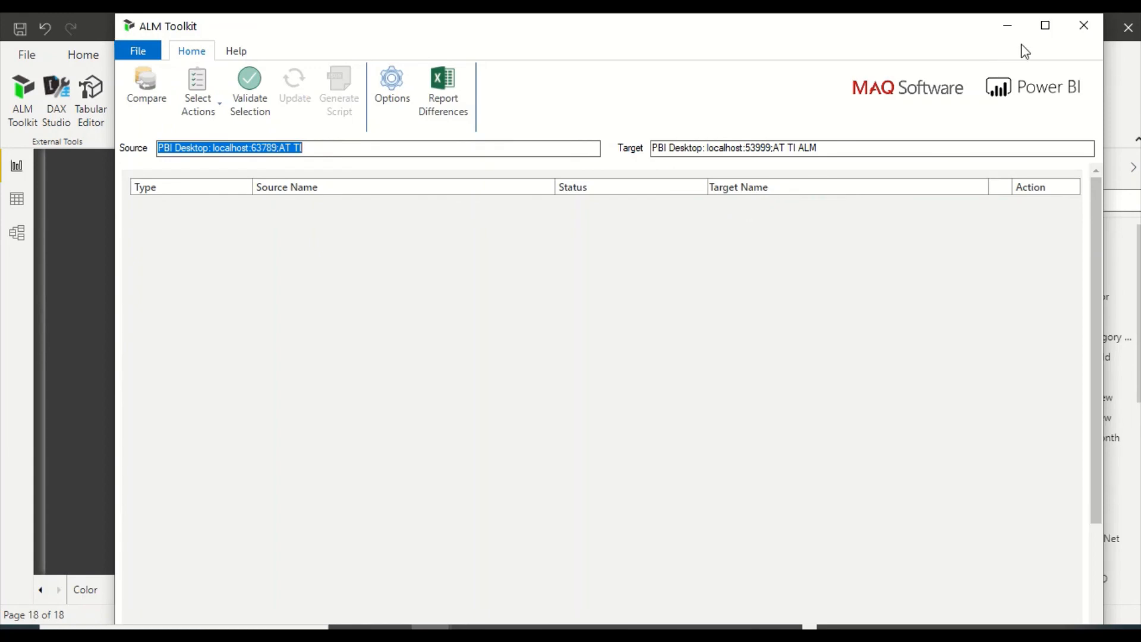
pyautogui.click(1084, 26)
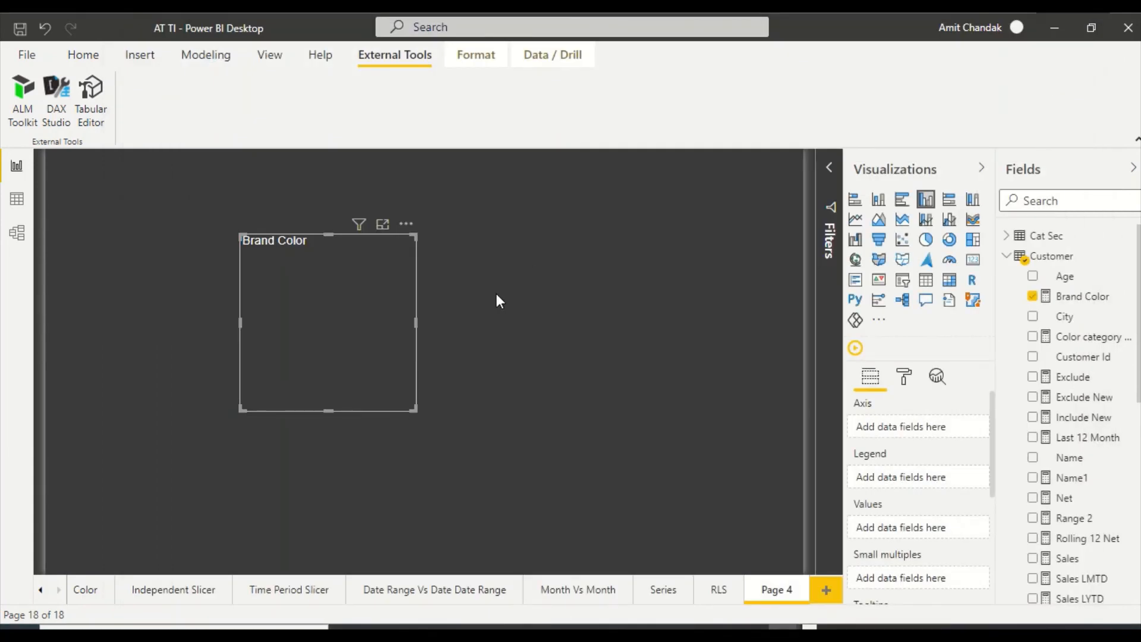